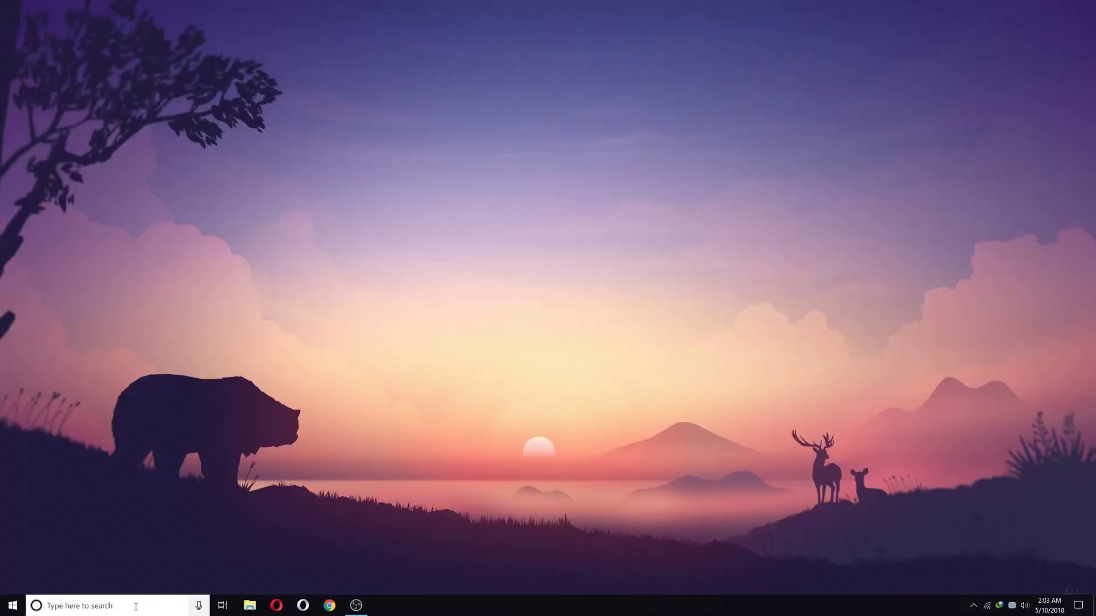
# Search Windows for cmd and open Command Prompt as administrator.
pyautogui.click(130, 610)
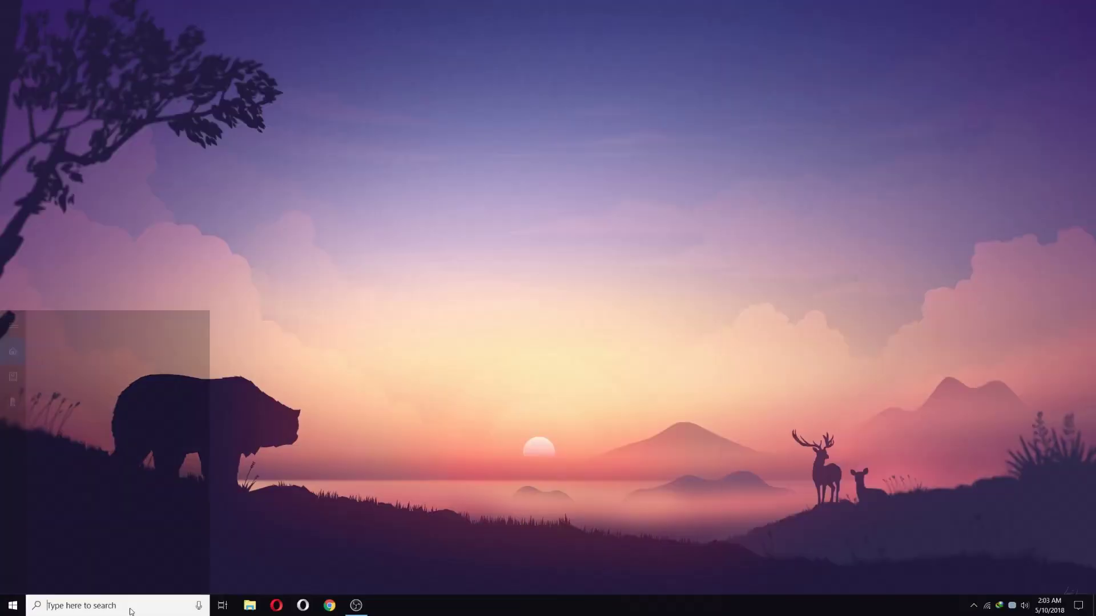
pyautogui.write('cm')
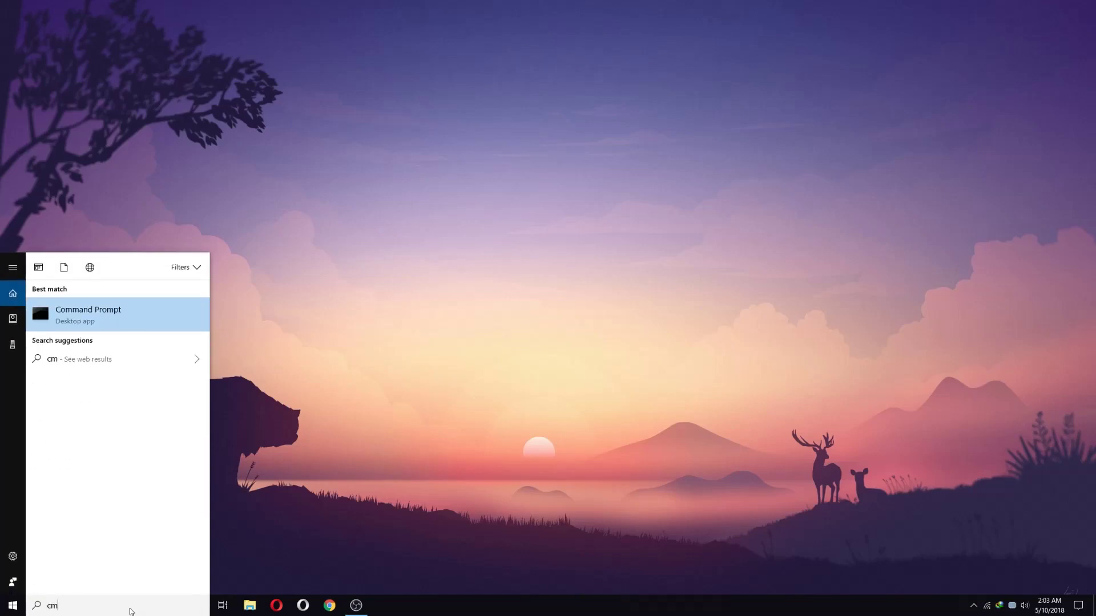
pyautogui.write('d')
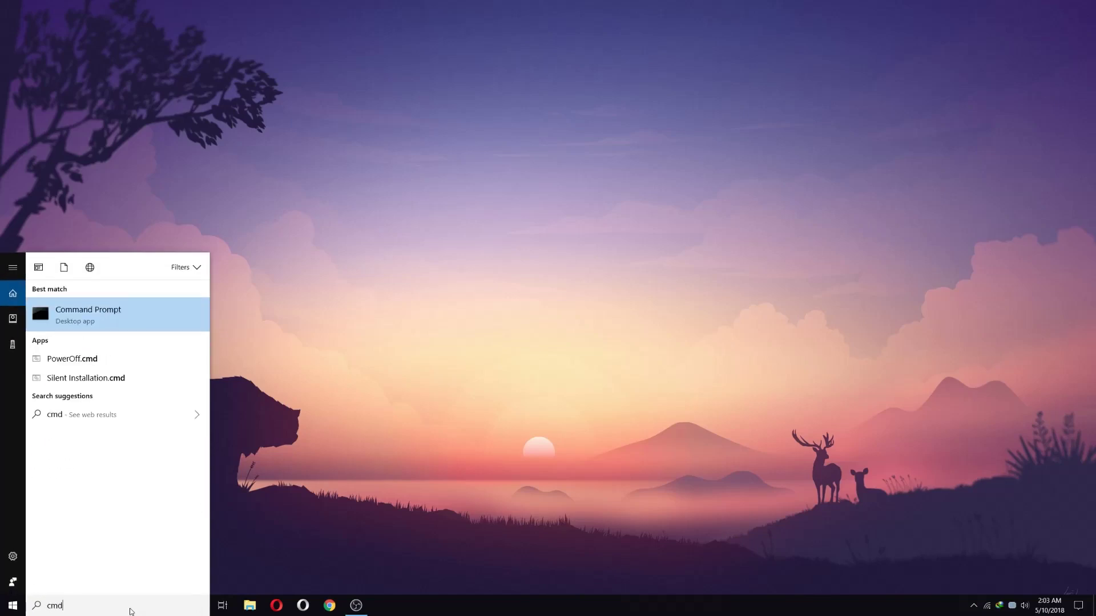
pyautogui.rightClick(85, 312)
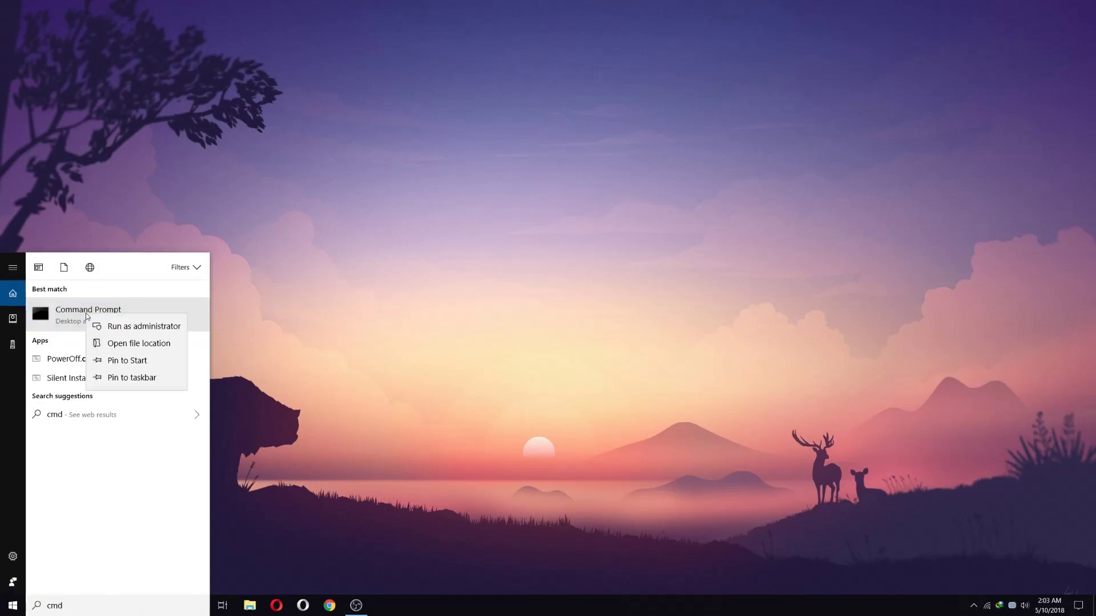
pyautogui.click(120, 327)
# Stop the Windows Update service with the command net stop wuauserv, and minimize the Command Prompt window.
pyautogui.click(211, 173)
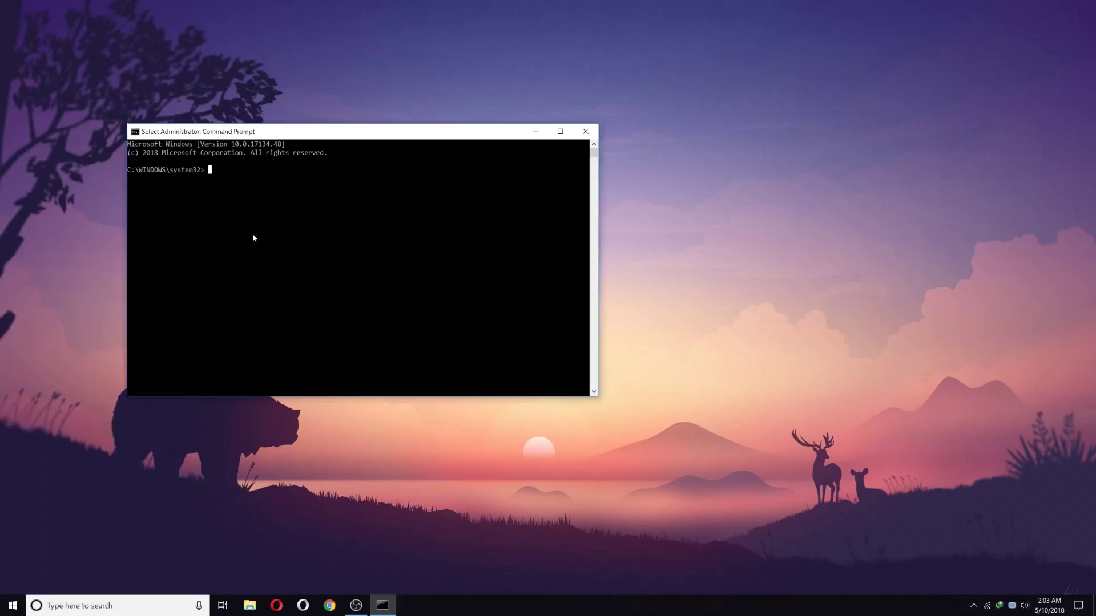
pyautogui.press('Escape')
pyautogui.write('net stop wuauserv')
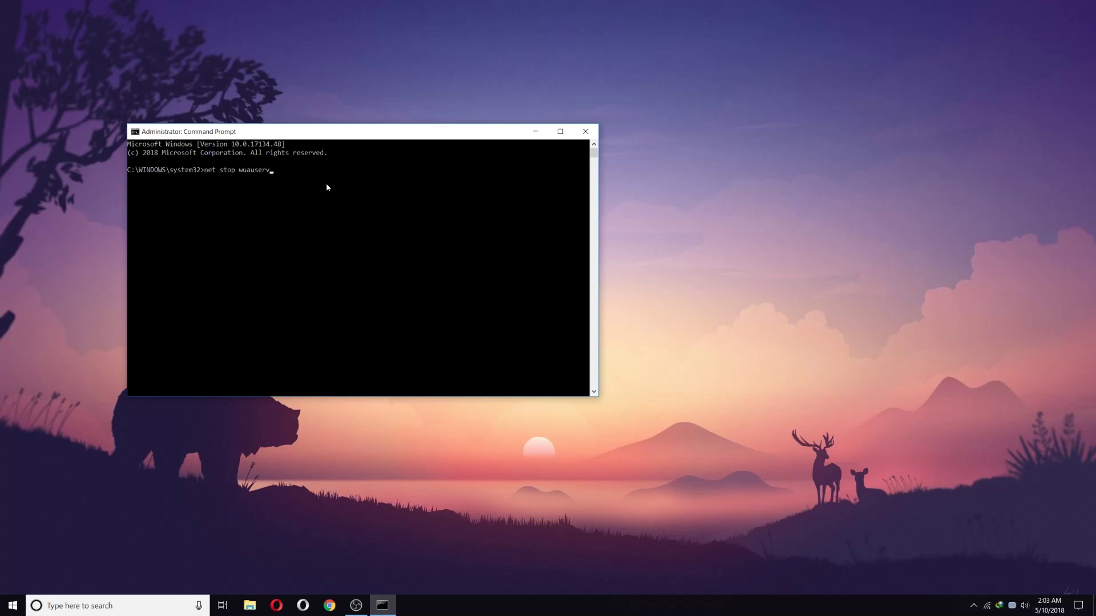
pyautogui.press('Return')
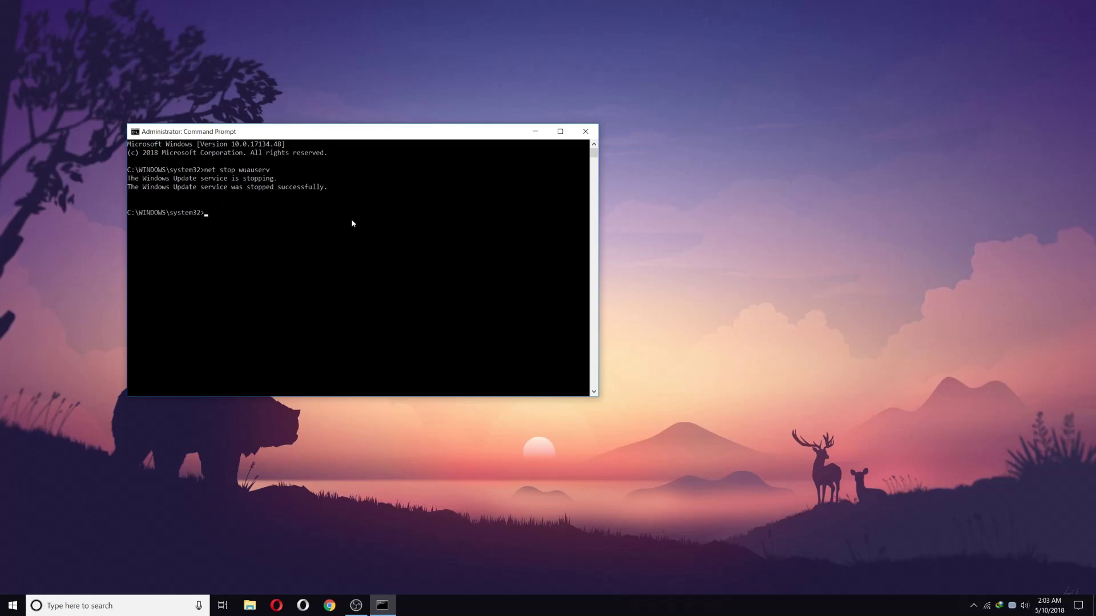
pyautogui.click(535, 133)
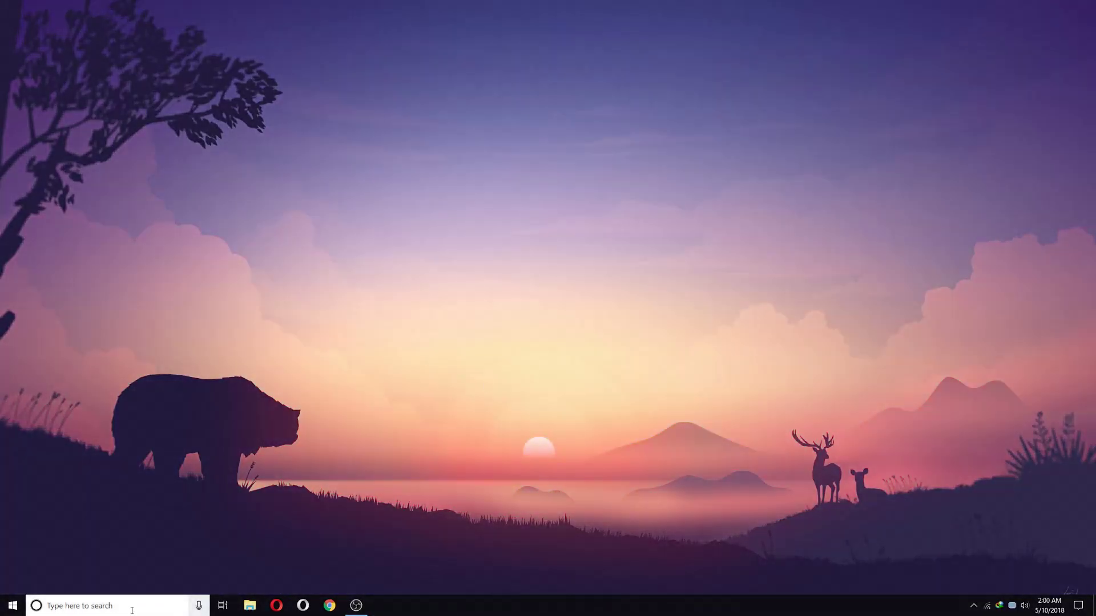
# Open the temporary files folder by searching Windows for %temp%.
pyautogui.click(132, 610)
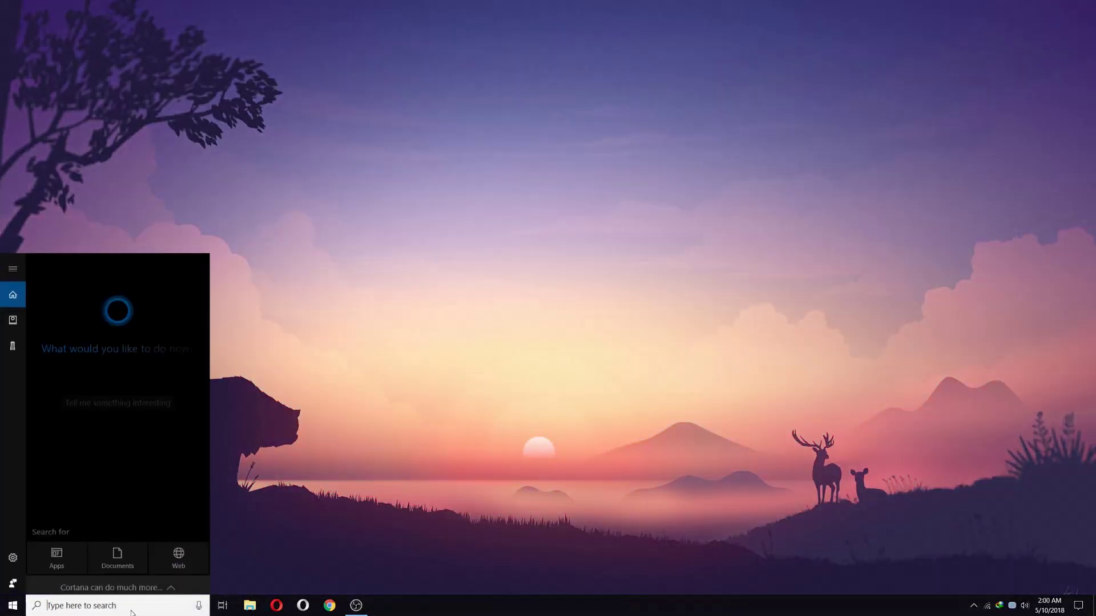
pyautogui.write('%temp%')
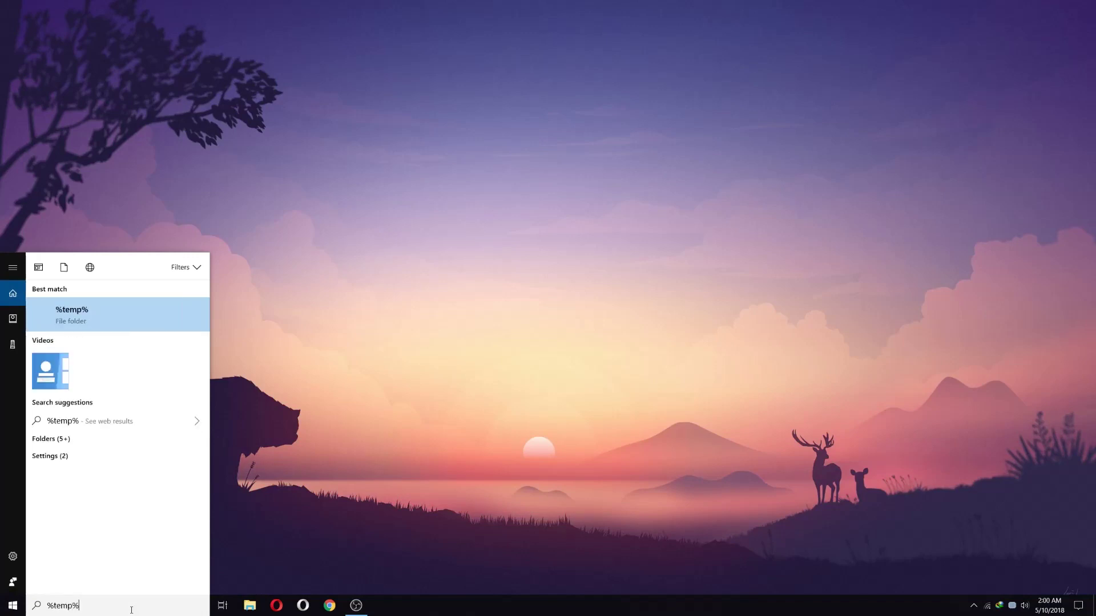
pyautogui.press('Return')
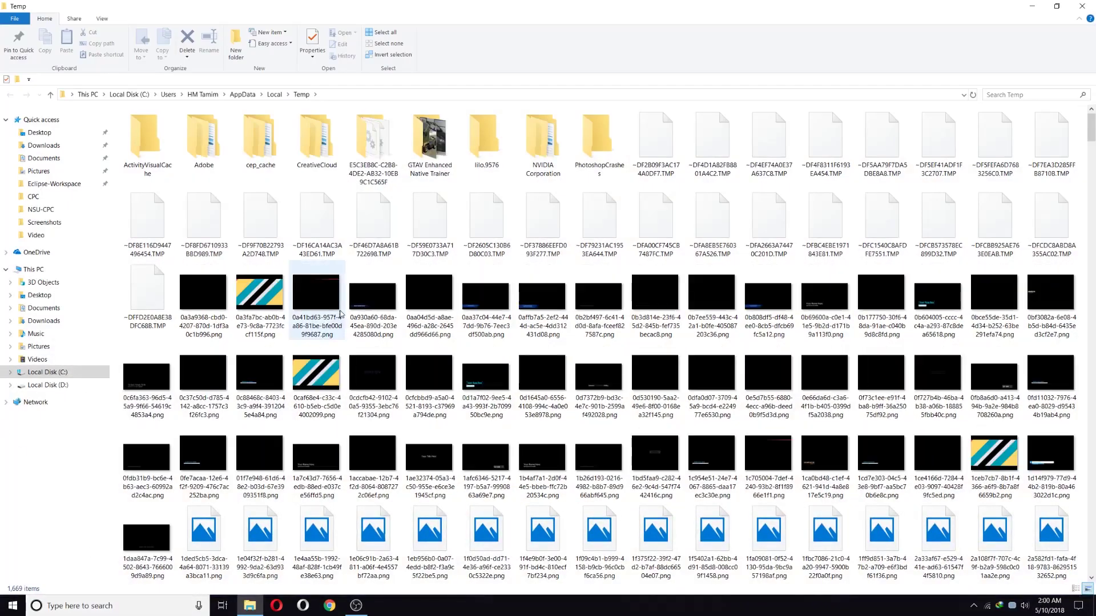
# Permanently delete everything in the Temp folder, skipping all current items that are in use.
pyautogui.click(341, 314)
pyautogui.hotkey('ctrl', 'a')
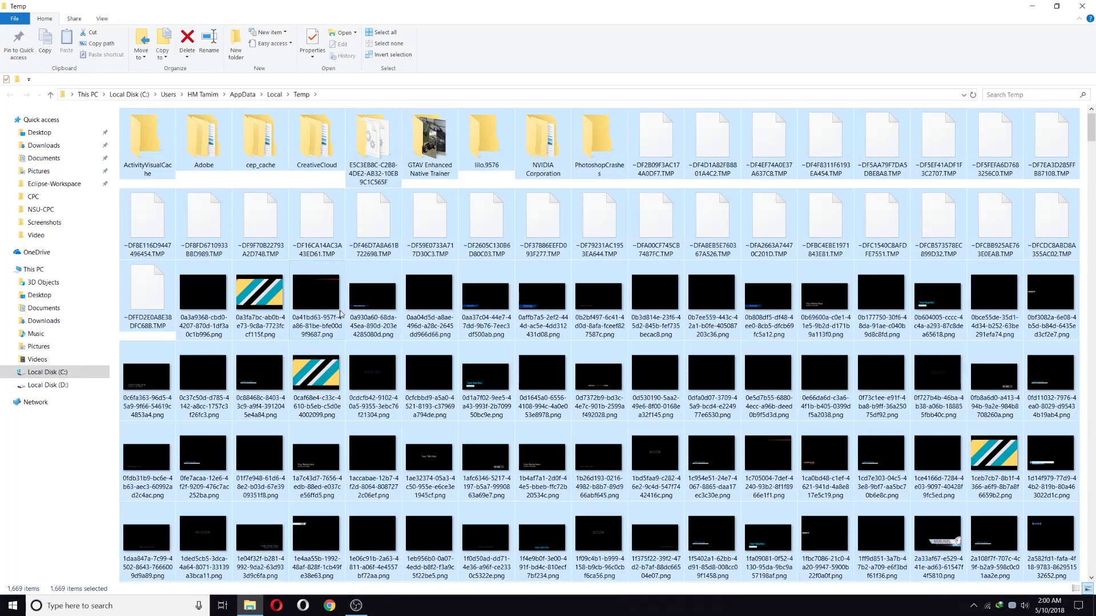
pyautogui.hotkey('shift', 'Delete')
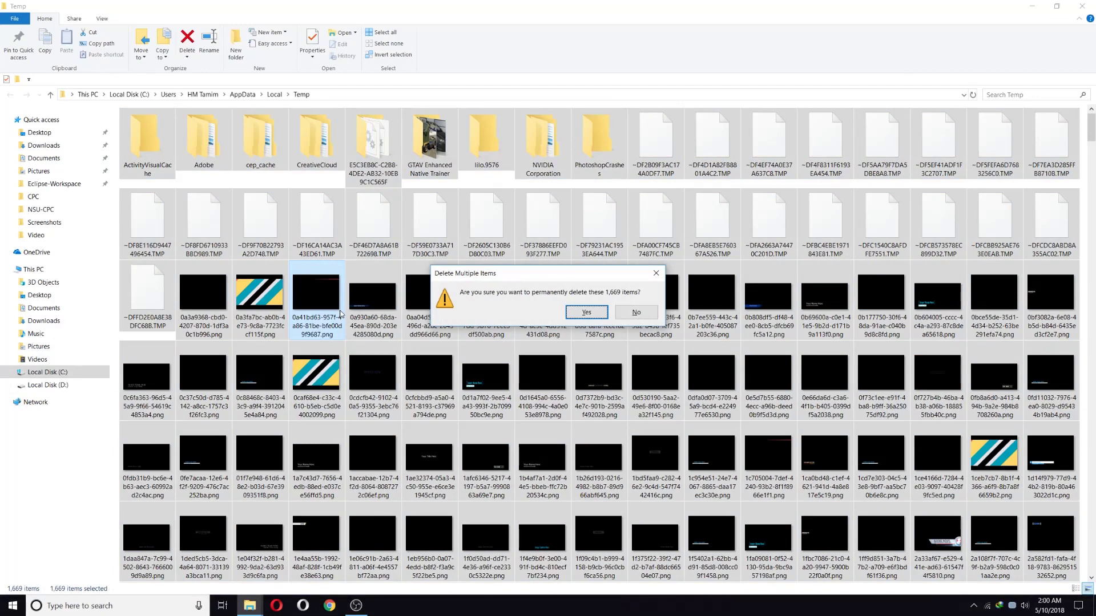
pyautogui.press('Return')
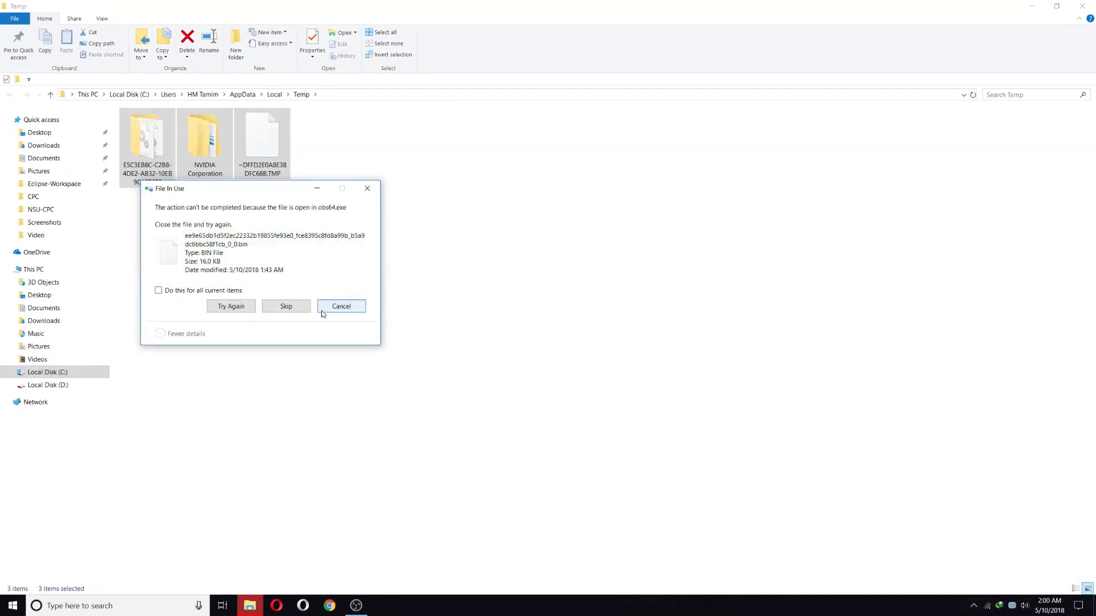
pyautogui.click(186, 290)
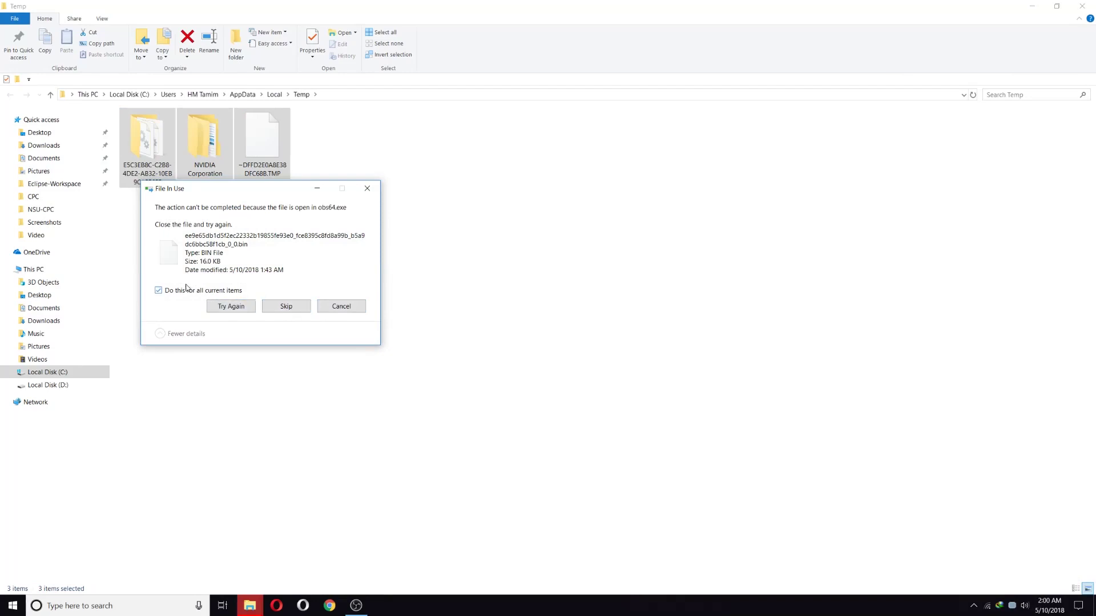
pyautogui.click(280, 307)
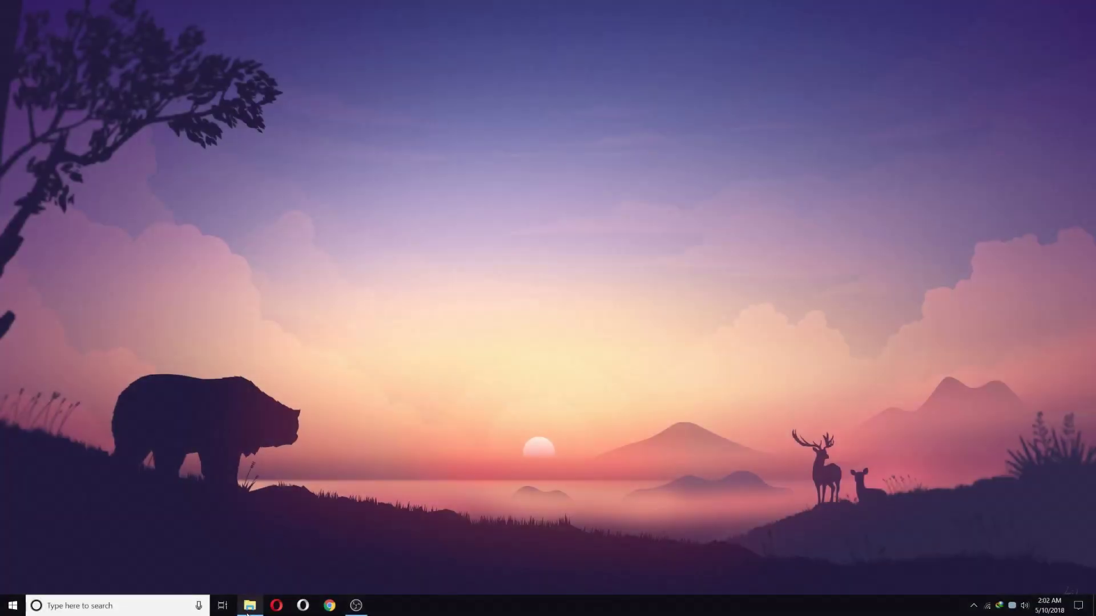
# Open the folder C:\Windows\SoftwareDistribution\Download in File Explorer.
pyautogui.click(250, 606)
pyautogui.click(194, 190)
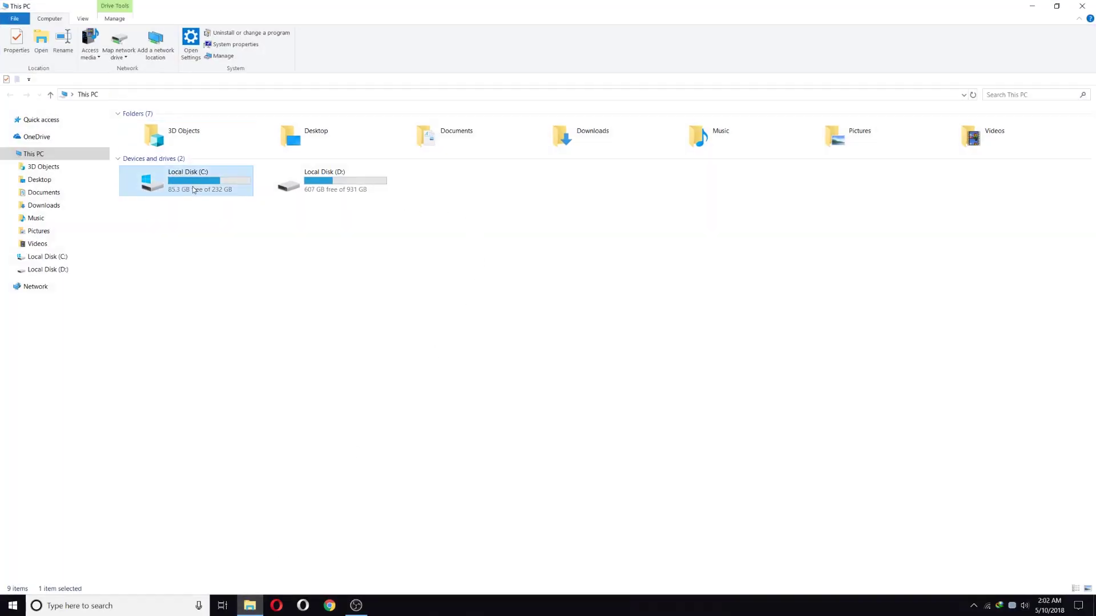
pyautogui.doubleClick(193, 189)
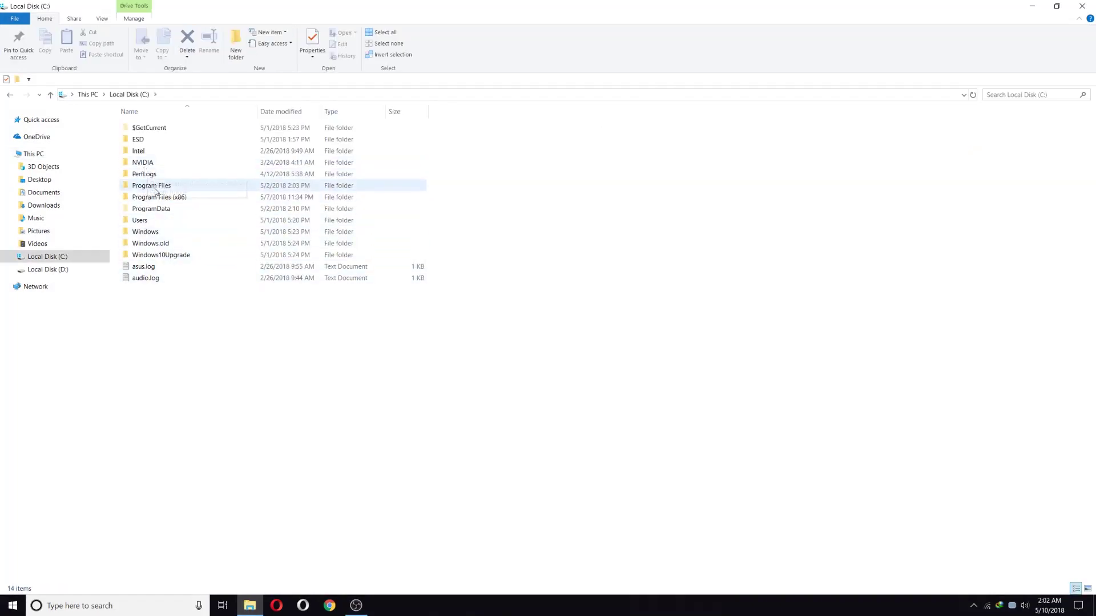
pyautogui.click(147, 233)
pyautogui.doubleClick(147, 232)
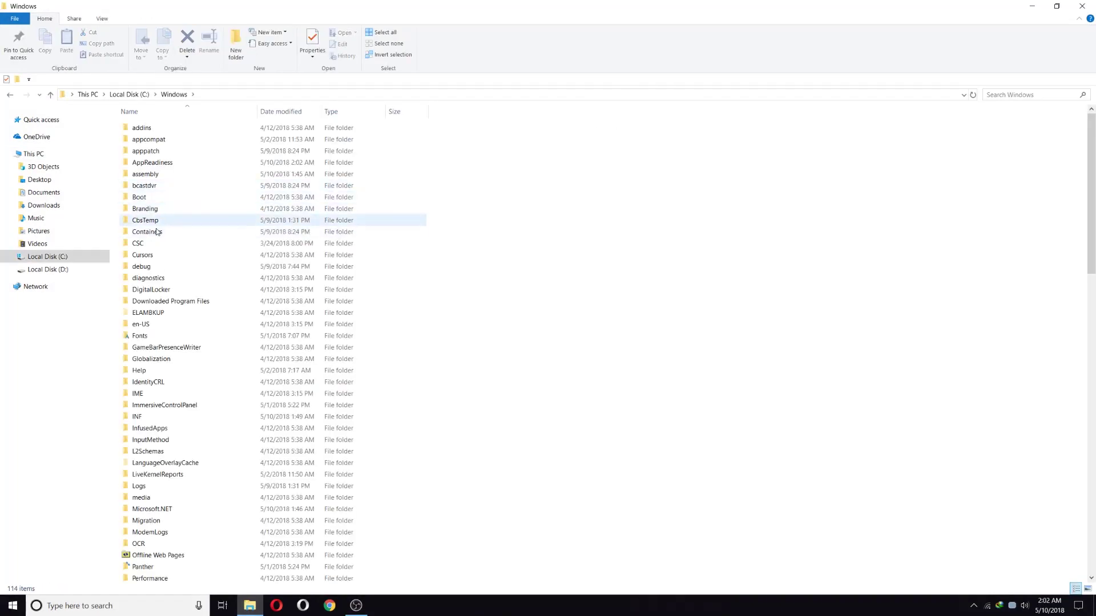
pyautogui.scroll(-8, 159, 463)
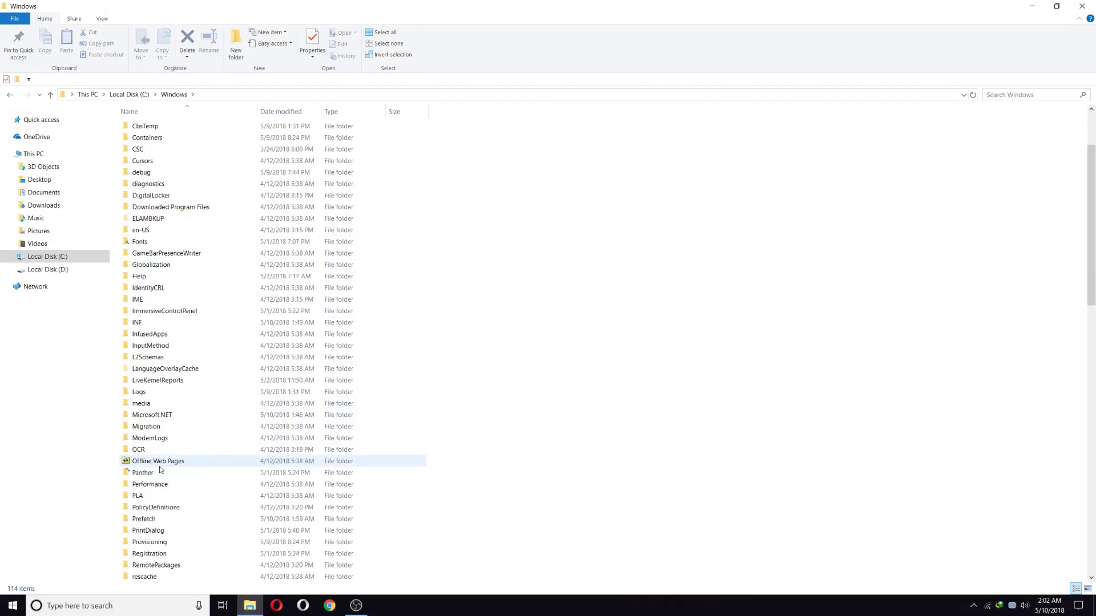
pyautogui.scroll(-2, 159, 465)
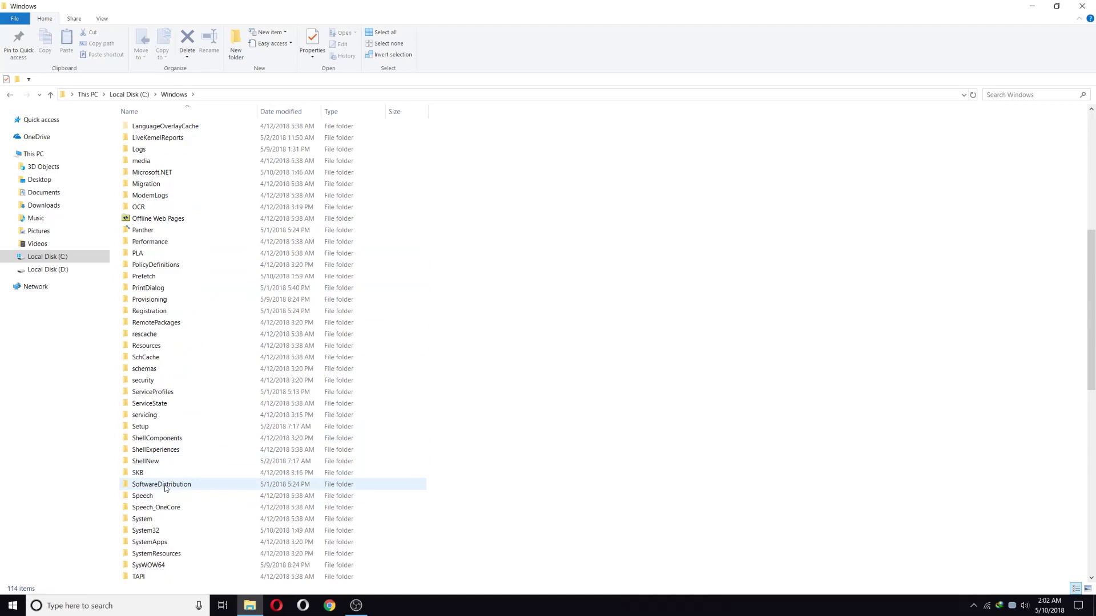
pyautogui.doubleClick(165, 485)
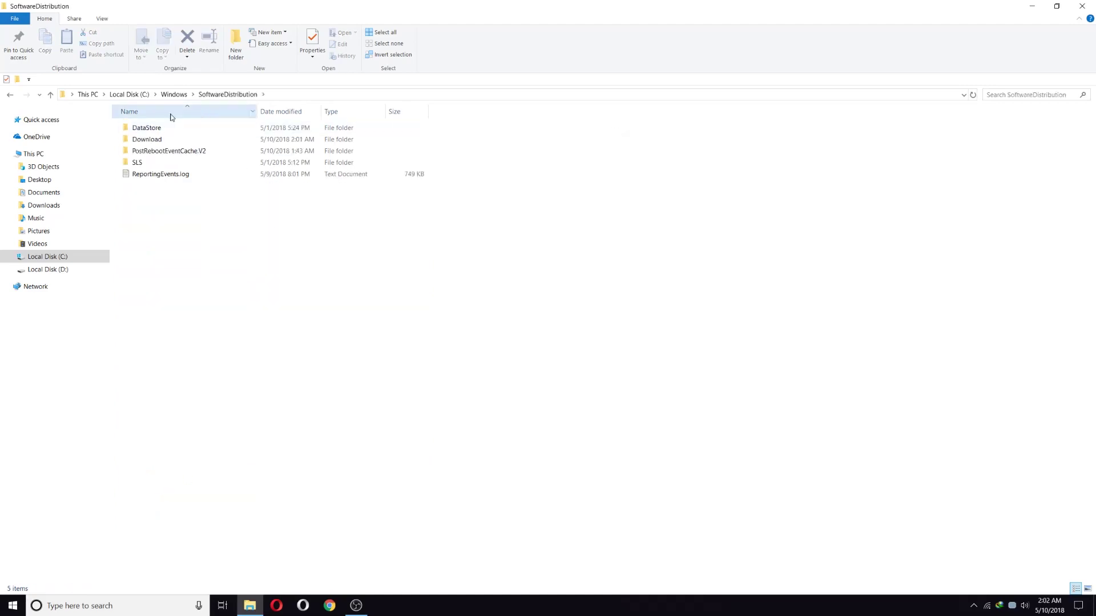
pyautogui.click(145, 145)
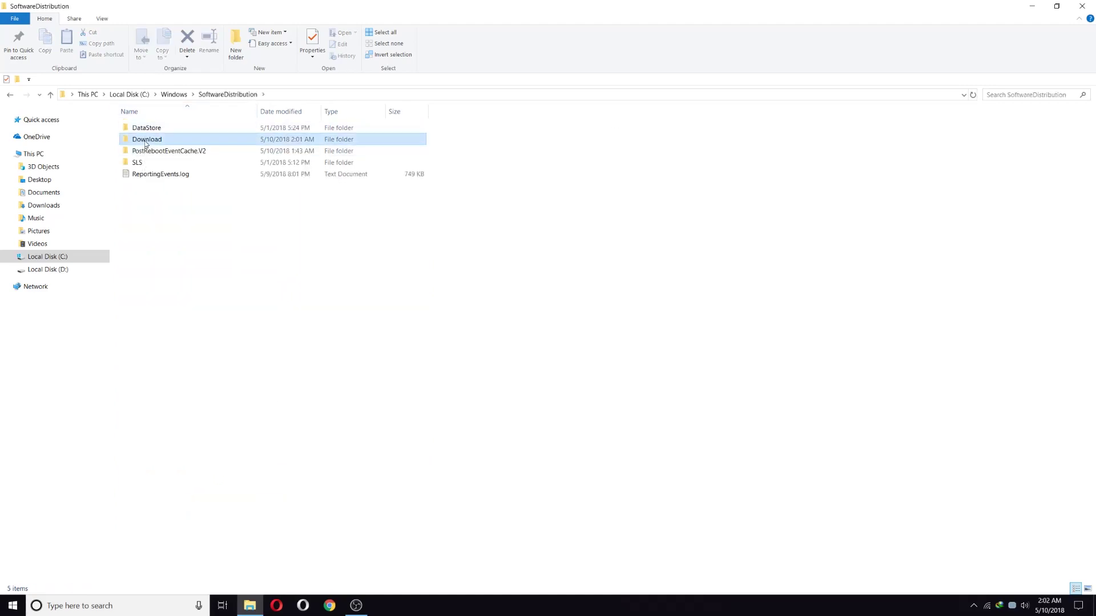
pyautogui.doubleClick(146, 145)
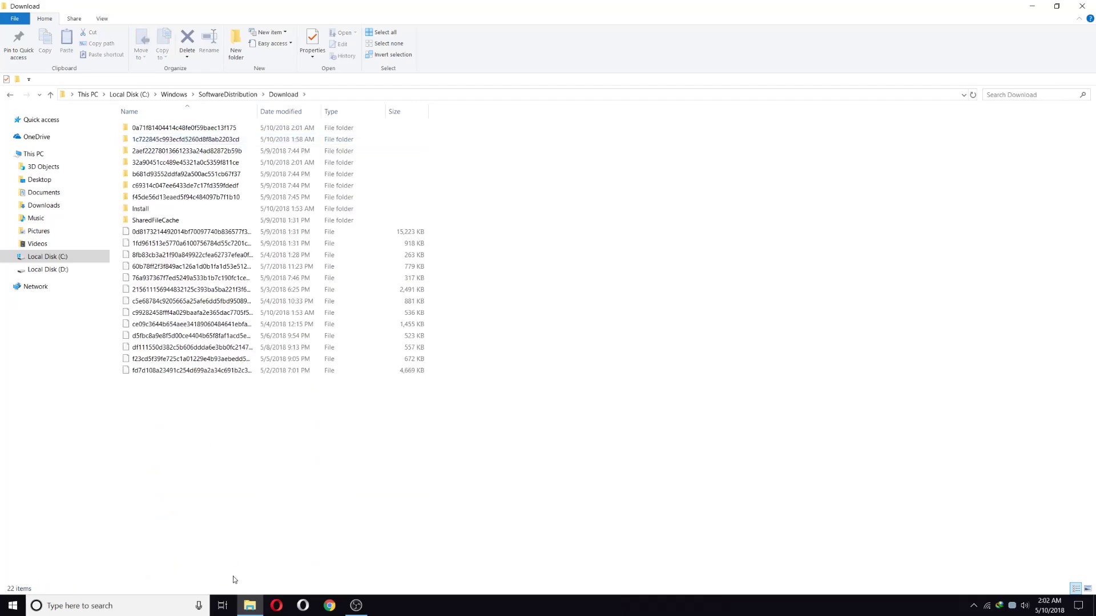
# Delete all files and folders in the SoftwareDistribution Download folder, granting administrator permission for all current items.
pyautogui.moveTo(234, 576); pyautogui.dragTo(264, 113)
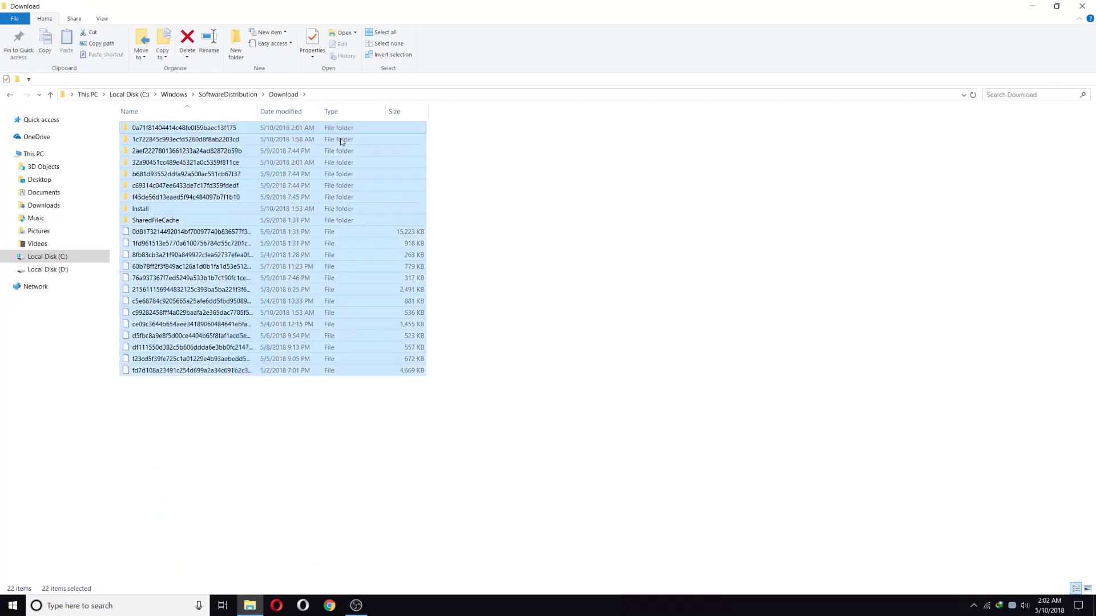
pyautogui.rightClick(219, 255)
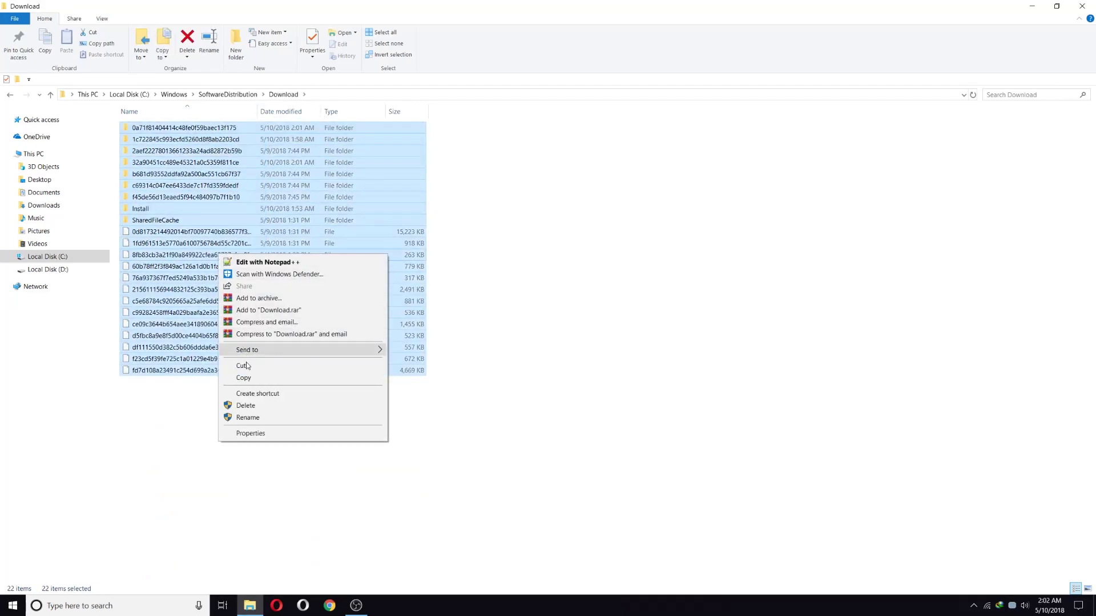
pyautogui.click(265, 406)
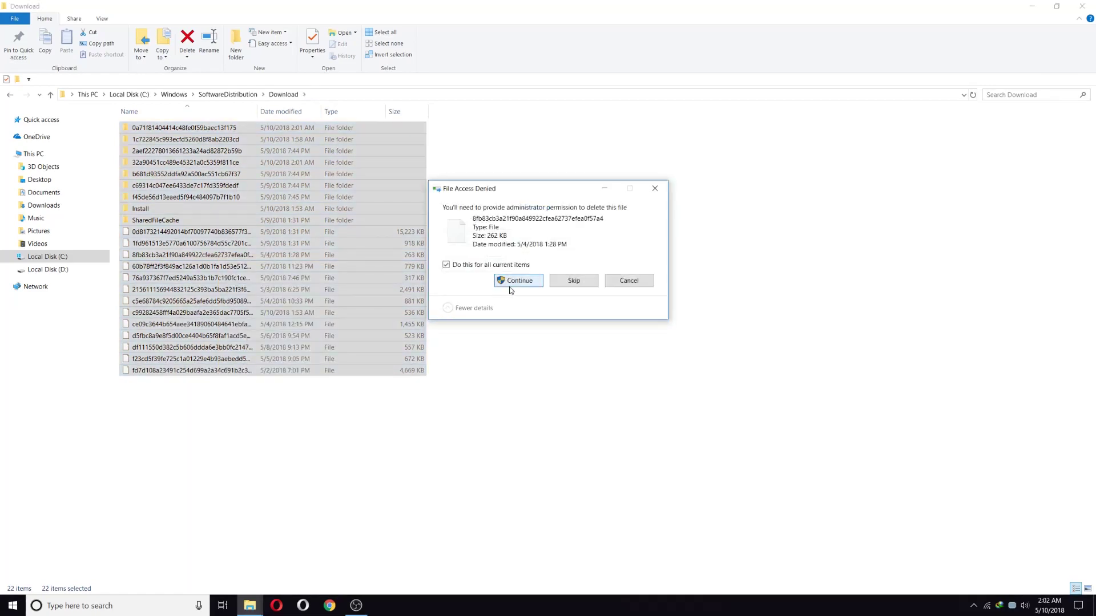
pyautogui.click(509, 286)
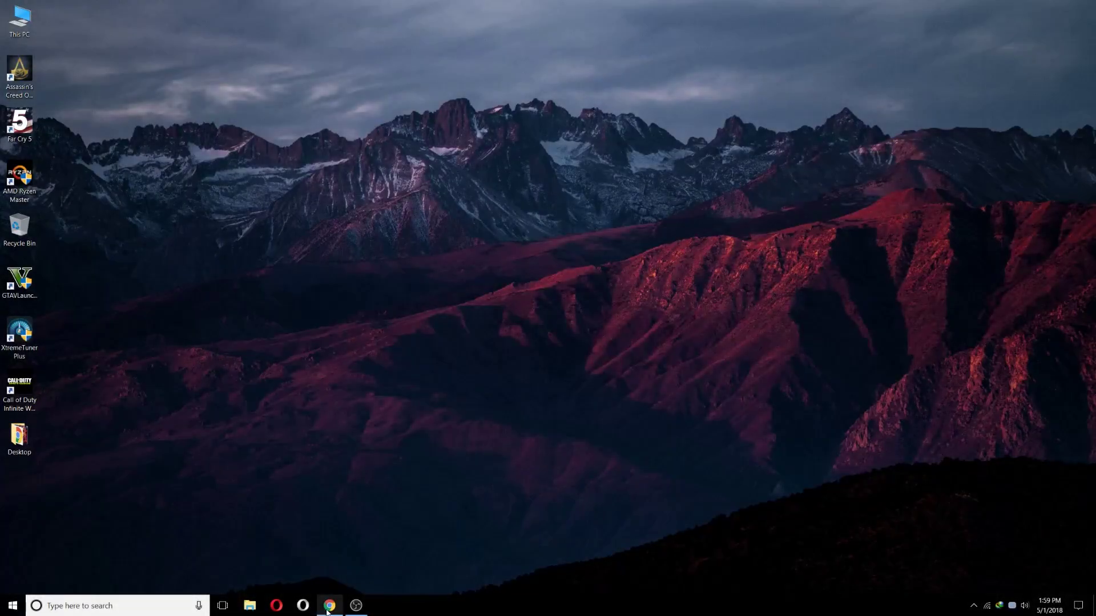
# Switch to Chrome and search Google for windows update assistant.
pyautogui.click(329, 606)
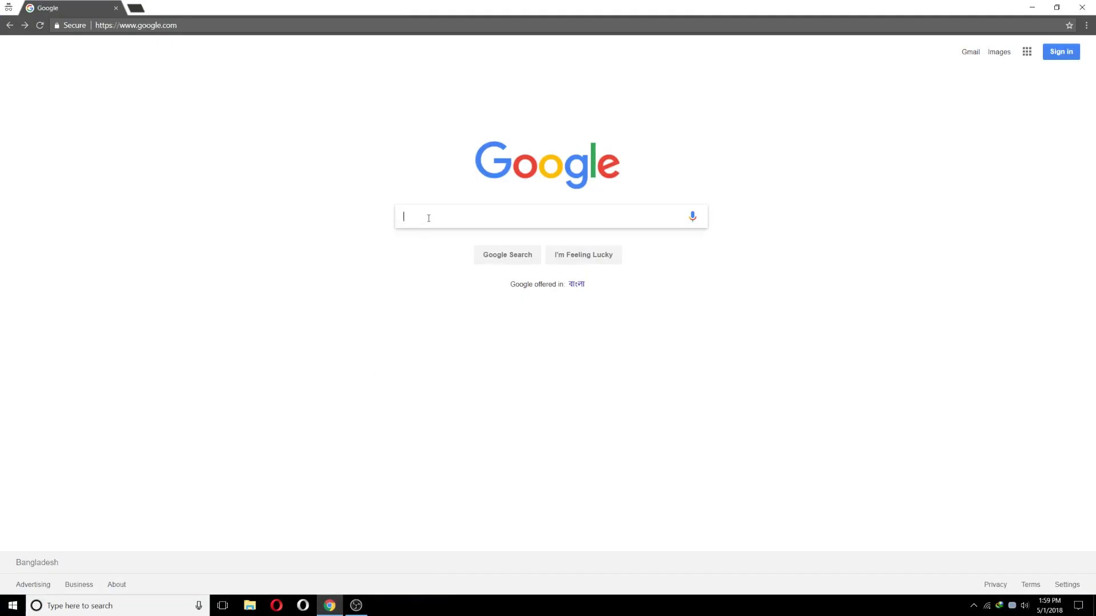
pyautogui.write('wiundows u')
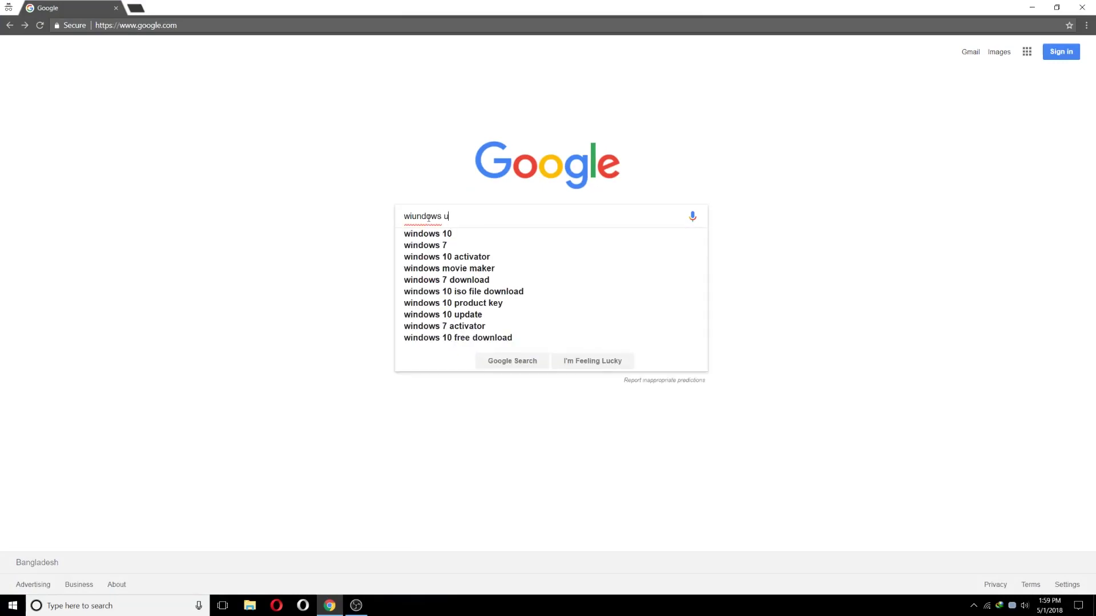
pyautogui.write('p')
pyautogui.press('Down')
pyautogui.press('Down')
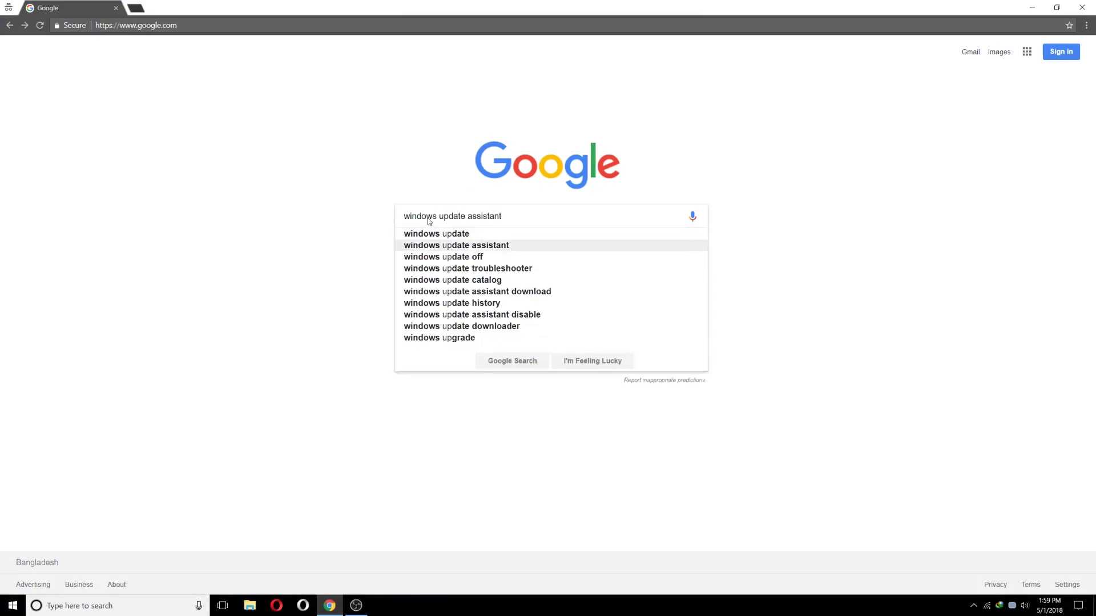
pyautogui.press('Return')
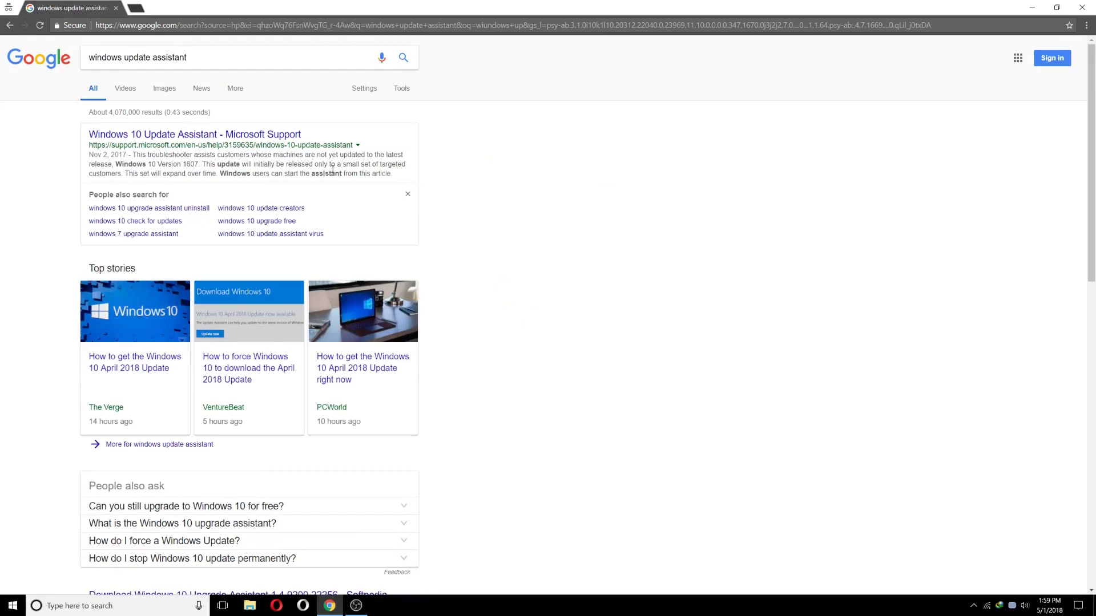
# Open the Microsoft Support result for Windows 10 Update Assistant and follow its link to the Windows 10 software download website.
pyautogui.click(239, 137)
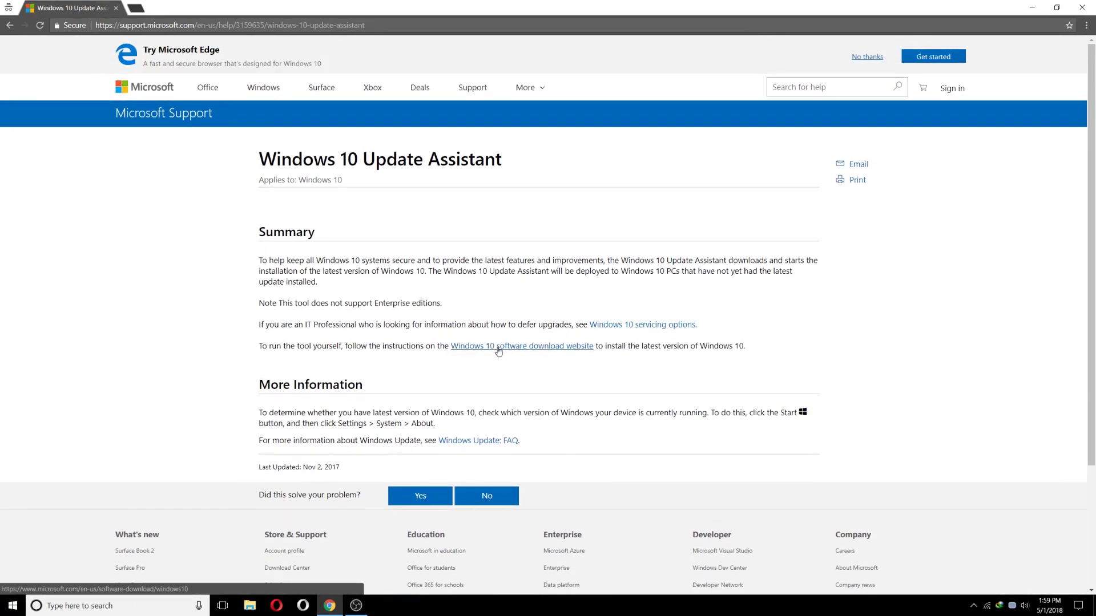
pyautogui.click(498, 347)
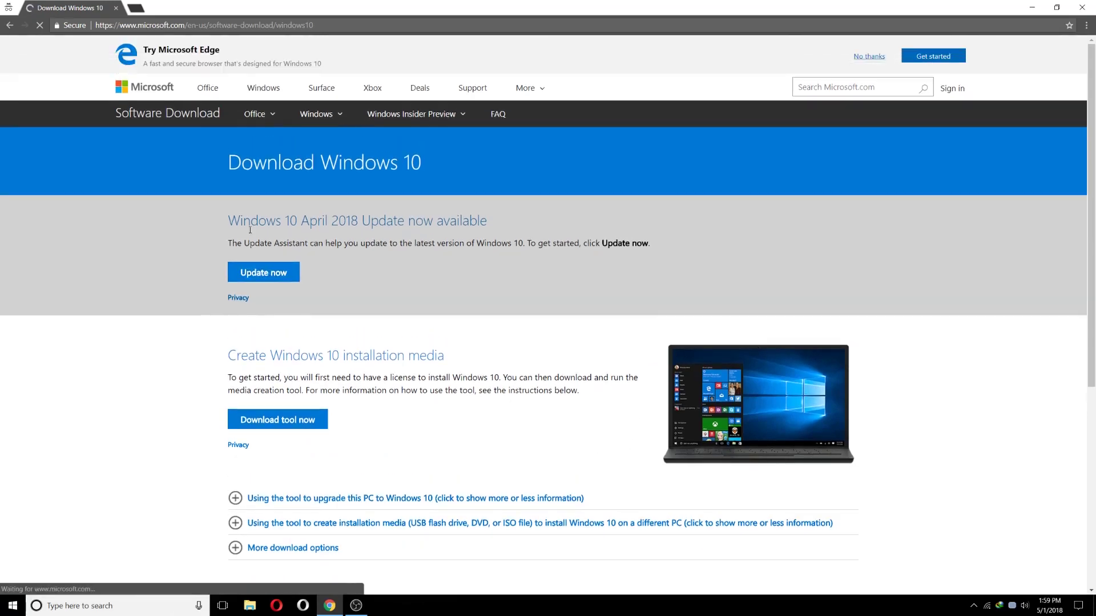
pyautogui.moveTo(227, 221); pyautogui.dragTo(493, 223)
pyautogui.click(521, 255)
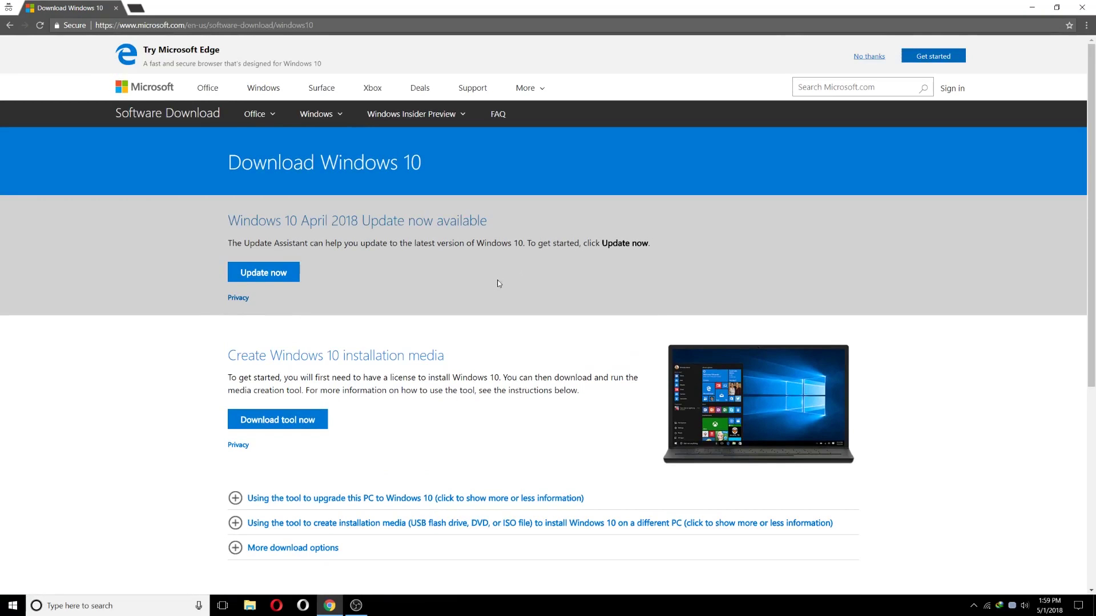
# Download the Windows 10 Update Assistant from the Download Windows 10 page and run the downloaded file.
pyautogui.click(273, 272)
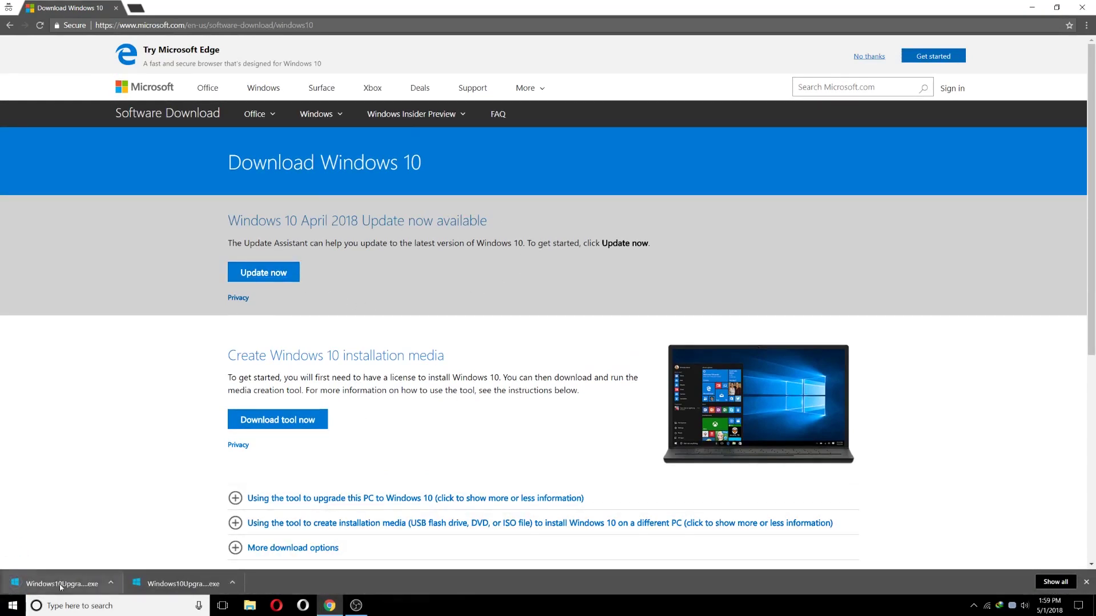
pyautogui.click(58, 582)
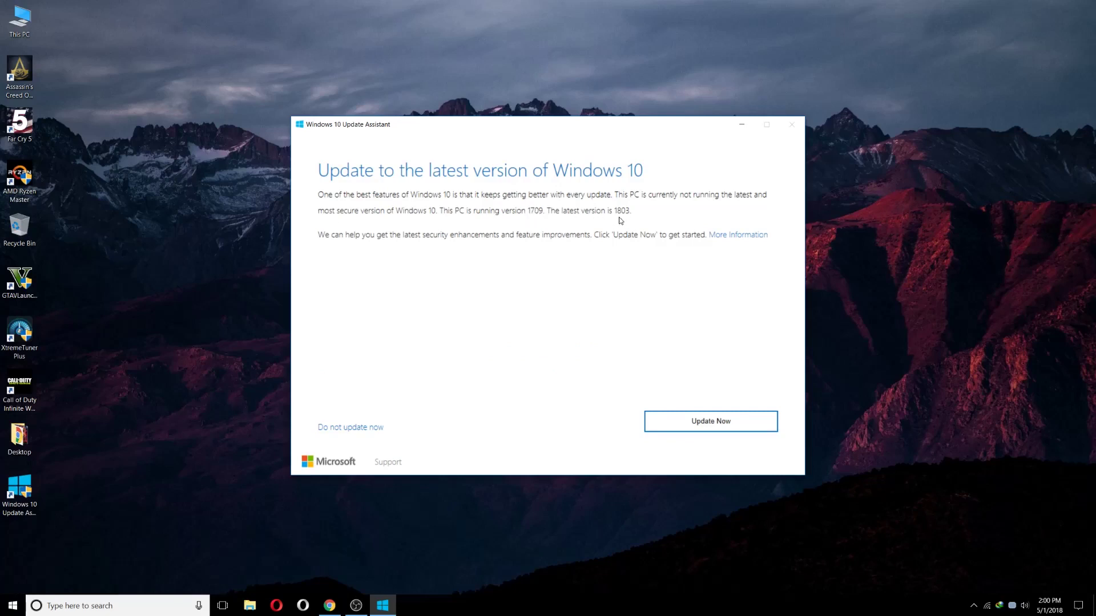
# Start the Windows 10 update in the Update Assistant and restart the PC to complete it.
pyautogui.click(737, 422)
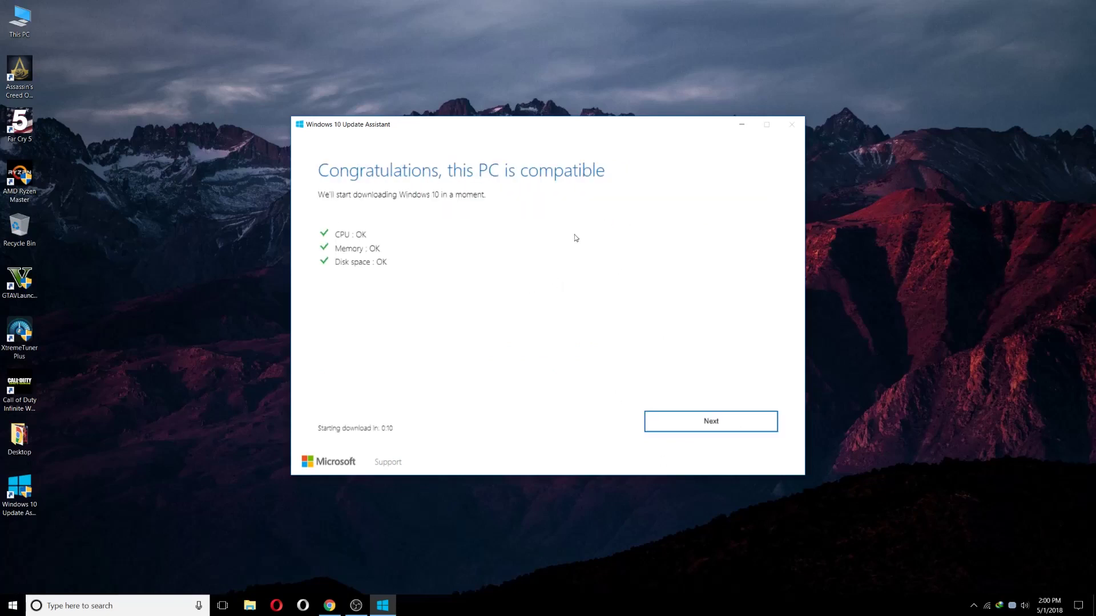
pyautogui.click(749, 427)
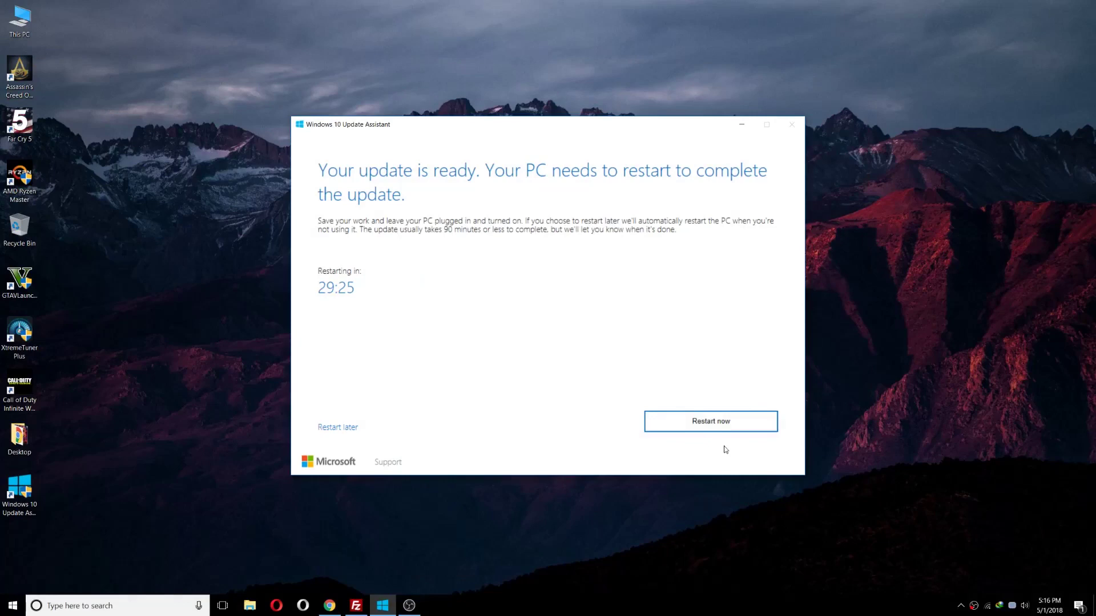
pyautogui.click(697, 422)
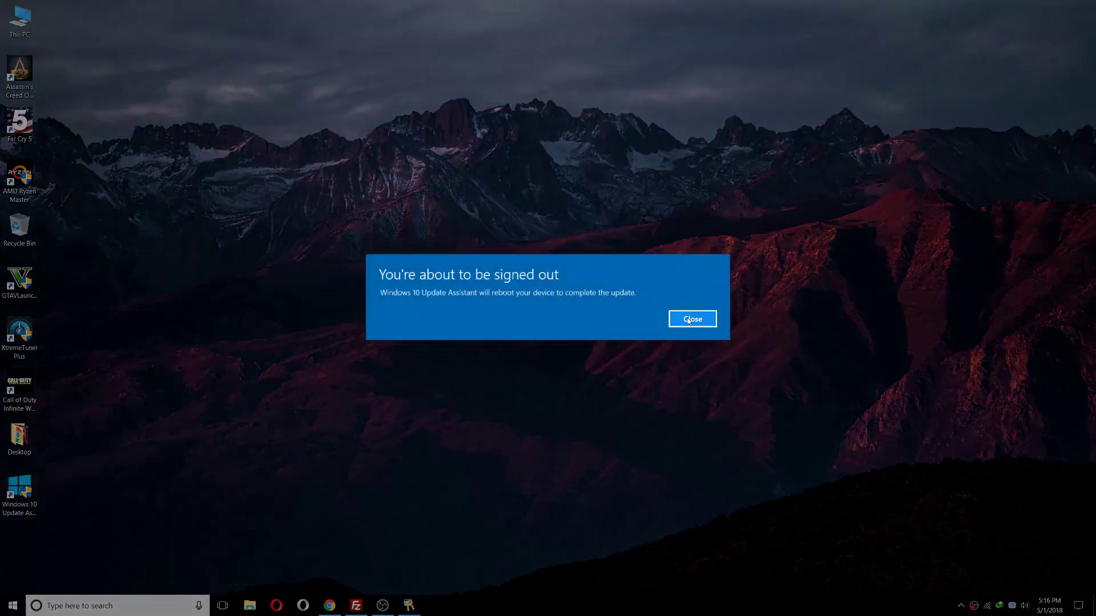
pyautogui.click(688, 321)
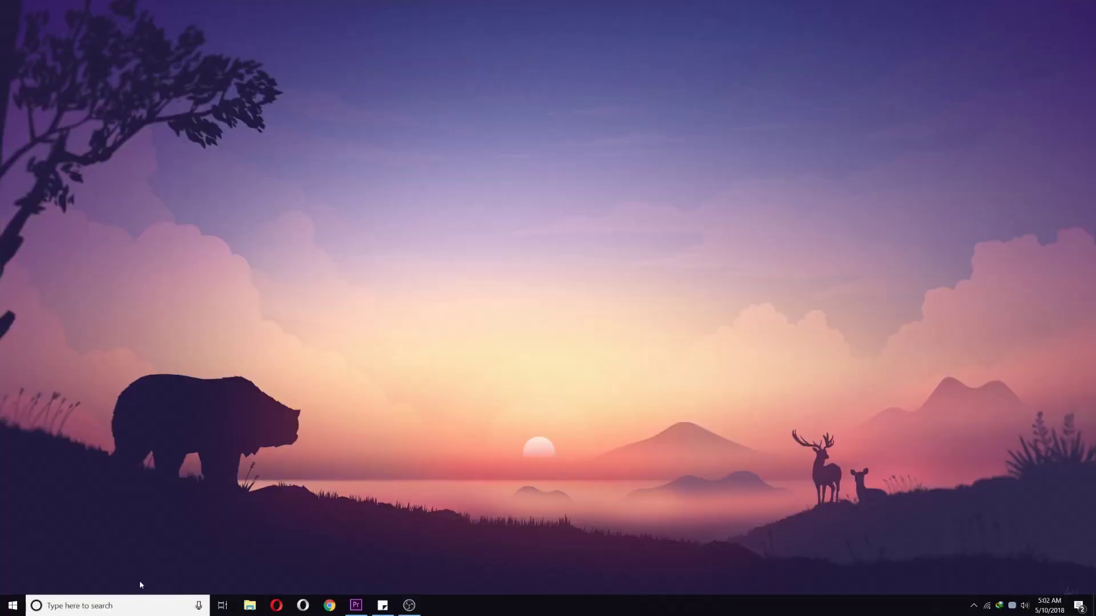
# Start the Windows Update service from Command Prompt with net start wuauserv, and close the prompt.
pyautogui.click(132, 610)
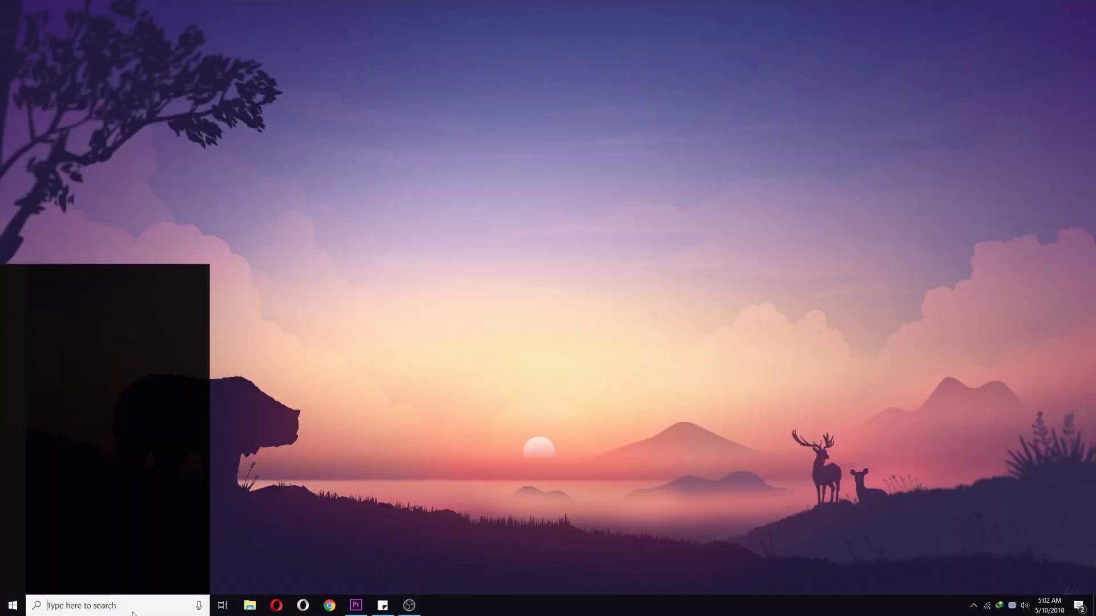
pyautogui.write('cmd')
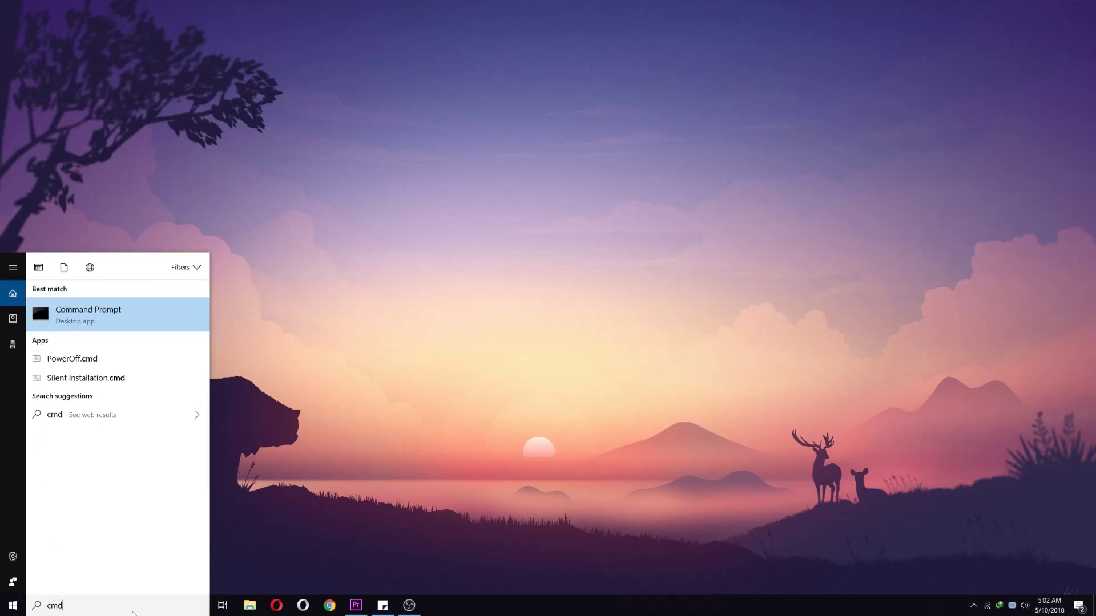
pyautogui.press('Return')
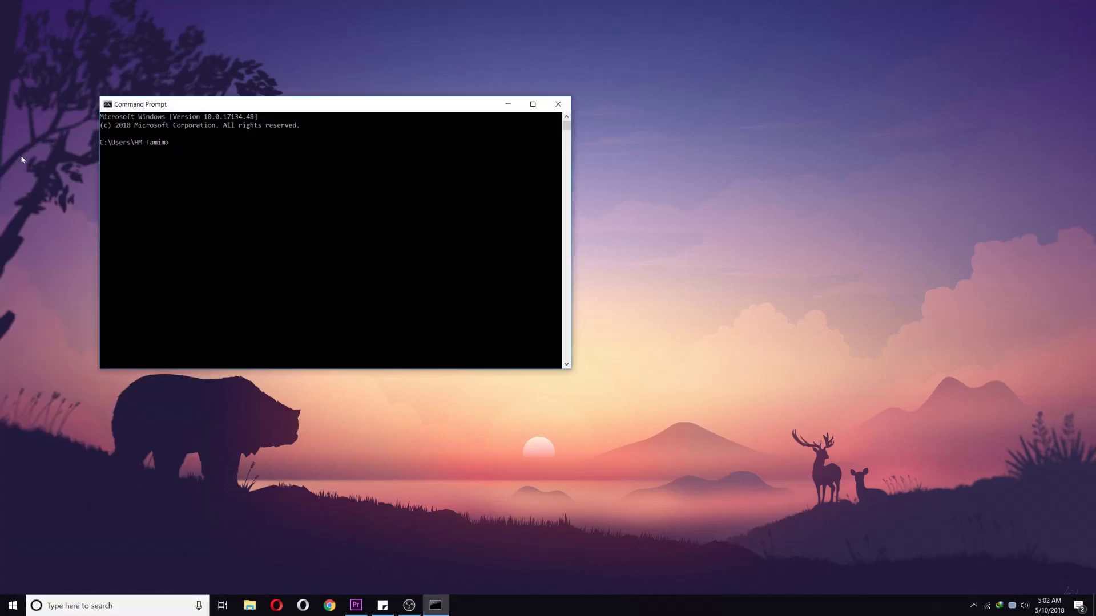
pyautogui.write('net start wuauserv')
pyautogui.press('Return')
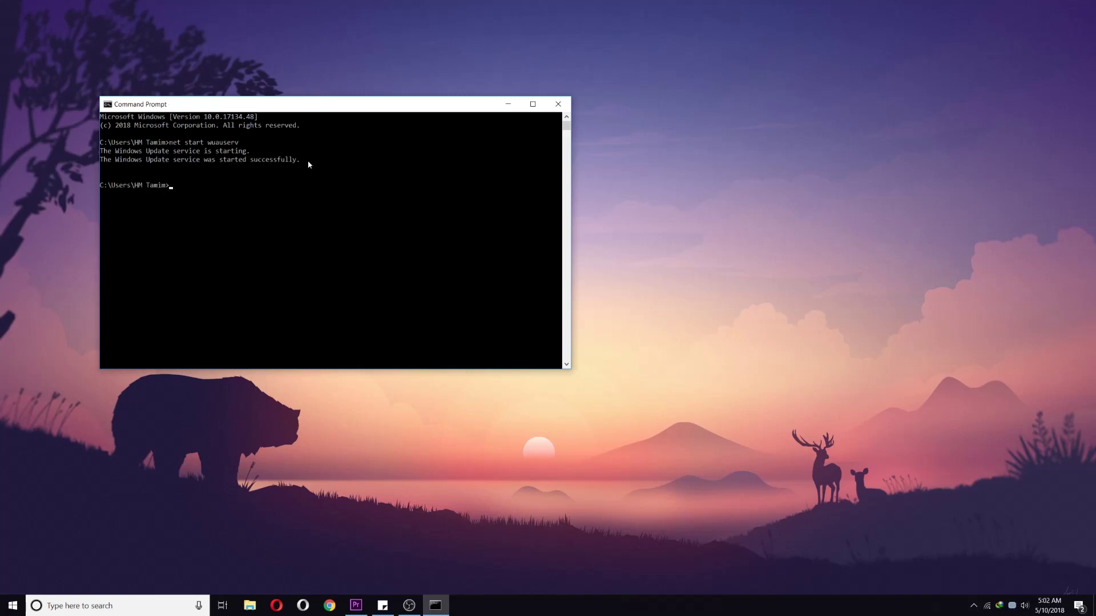
pyautogui.click(558, 103)
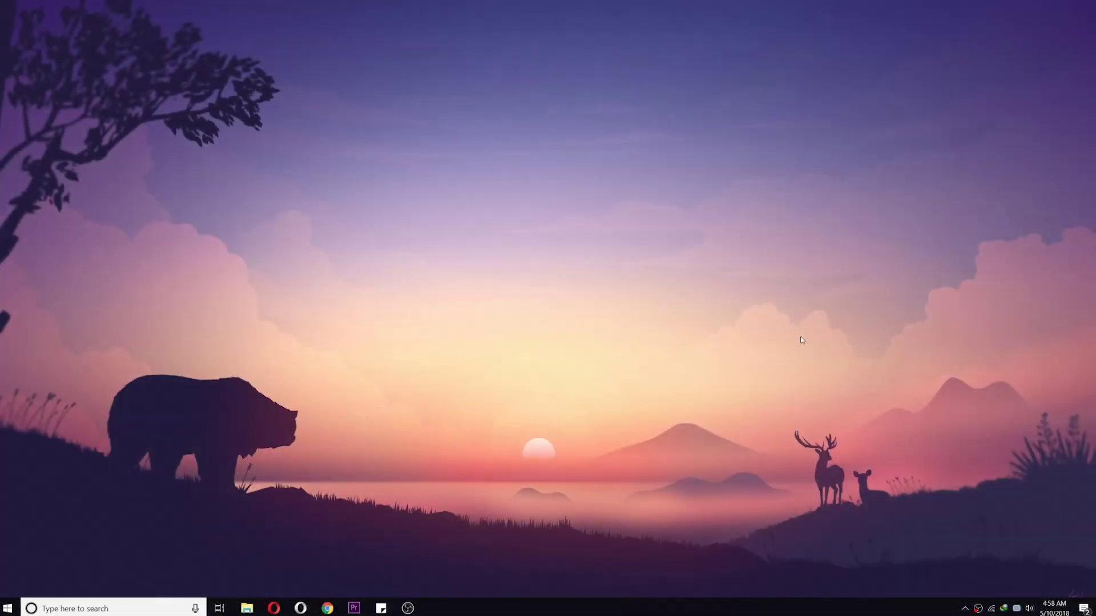
# Open Windows Settings and look through the Privacy pages, including General, Microphone, Camera and Notifications.
pyautogui.click(7, 609)
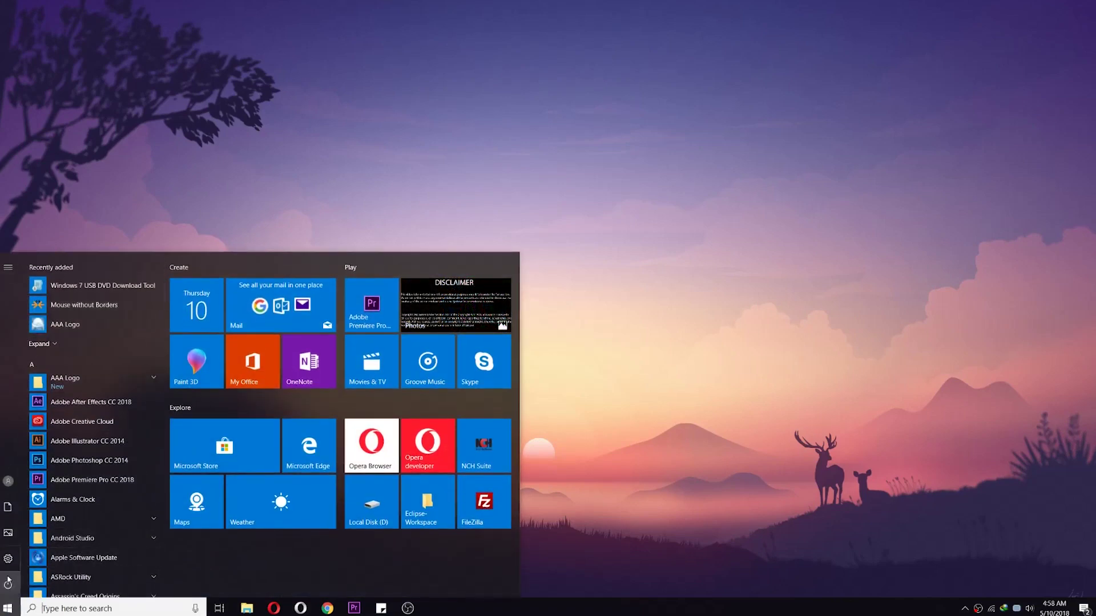
pyautogui.click(8, 558)
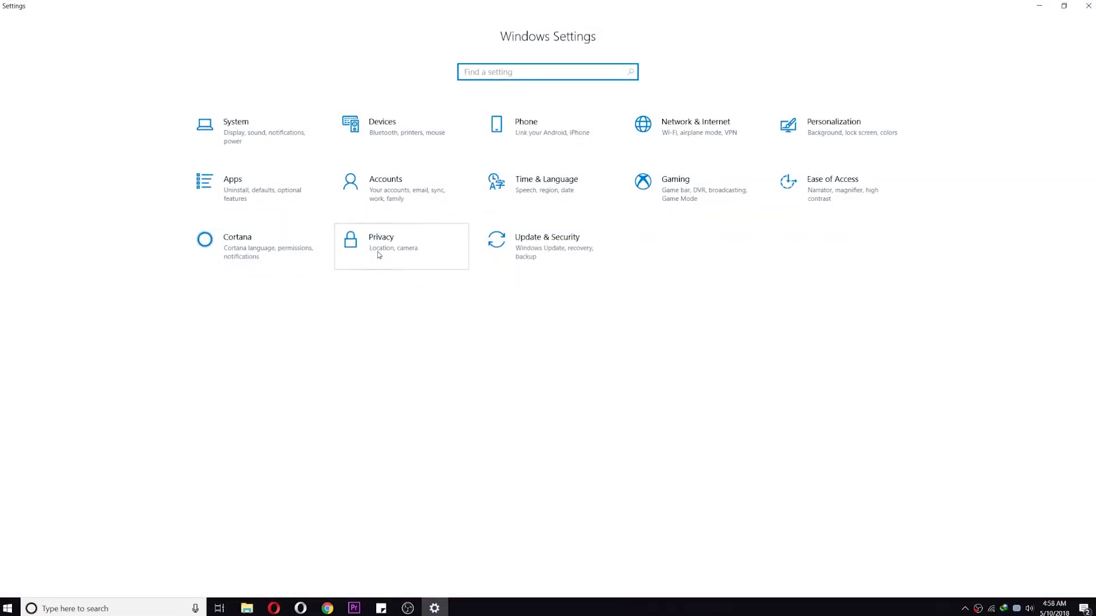
pyautogui.click(378, 255)
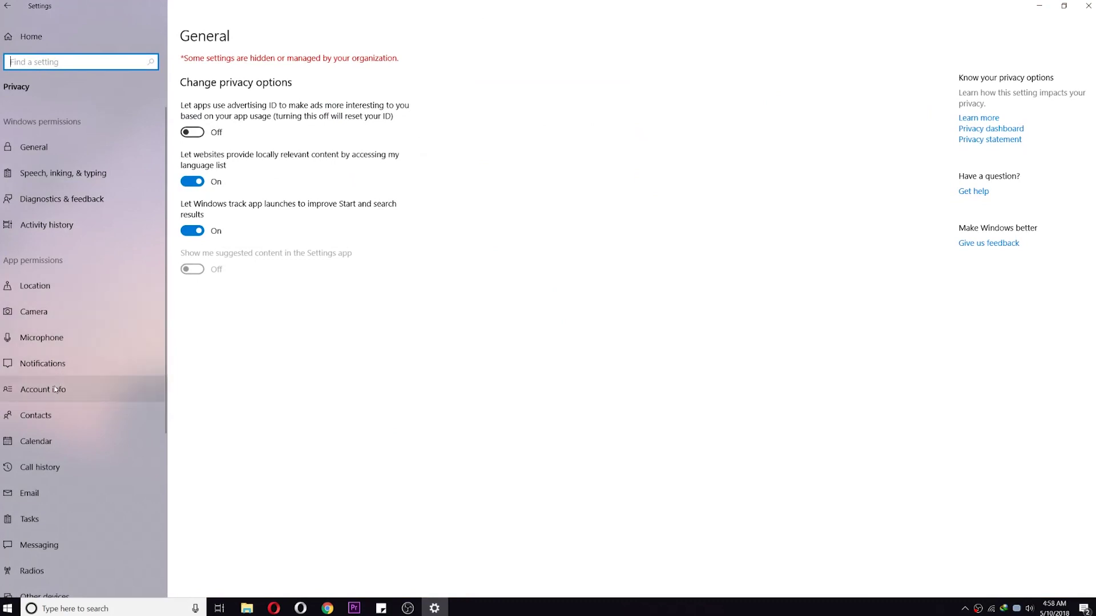
pyautogui.click(48, 347)
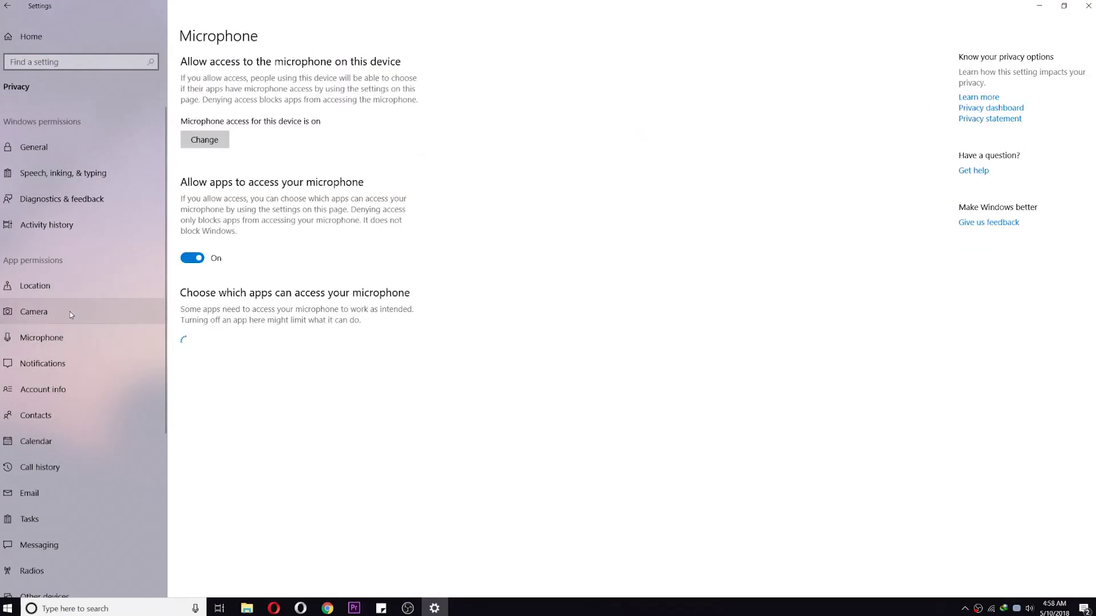
pyautogui.click(44, 323)
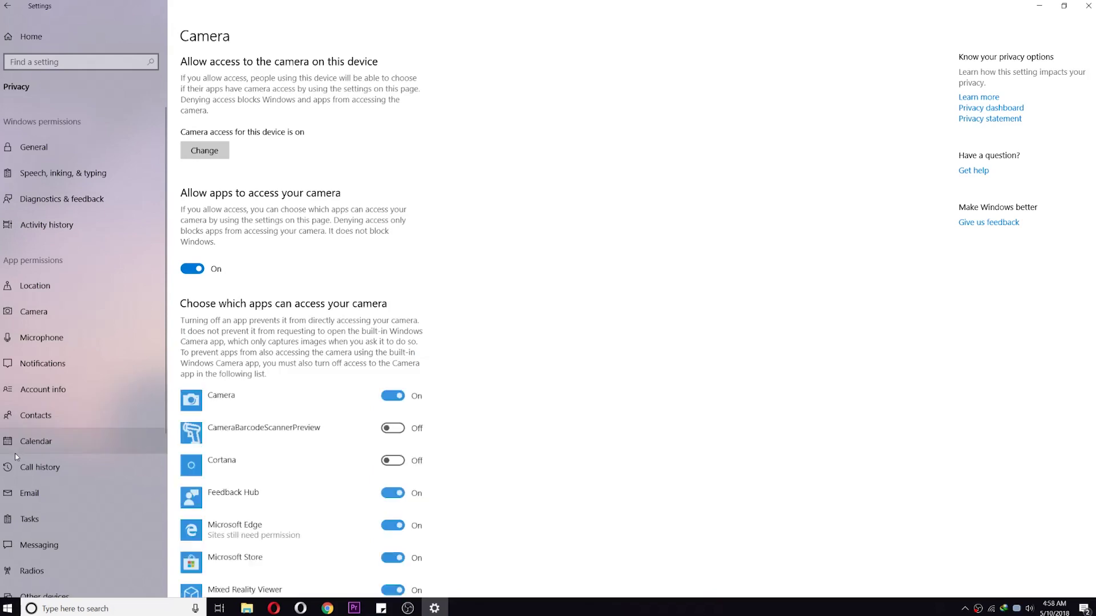
pyautogui.click(45, 400)
pyautogui.click(45, 368)
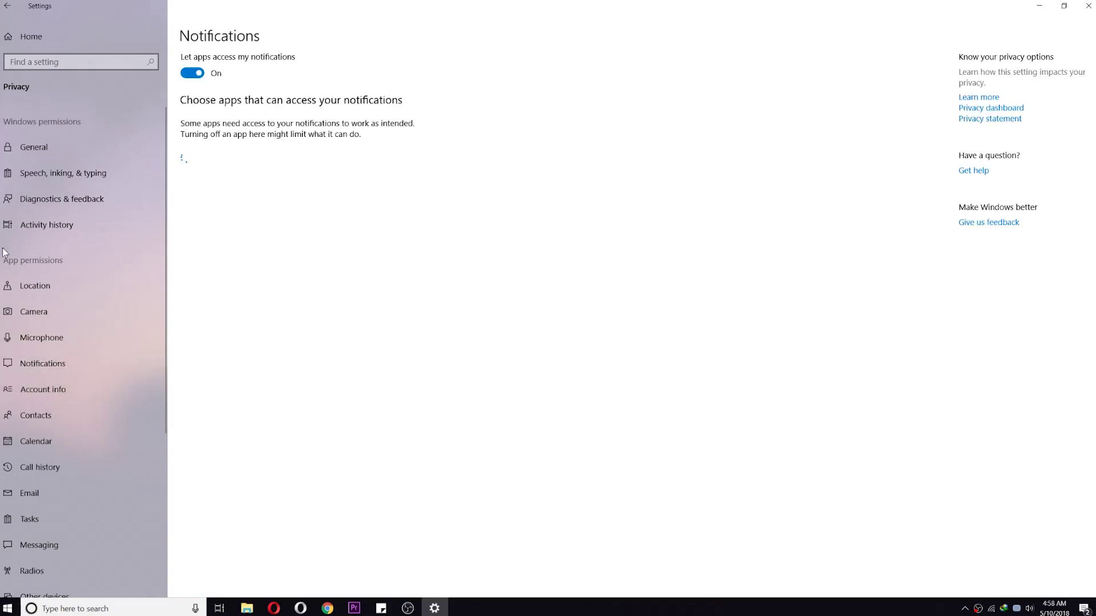
pyautogui.click(57, 41)
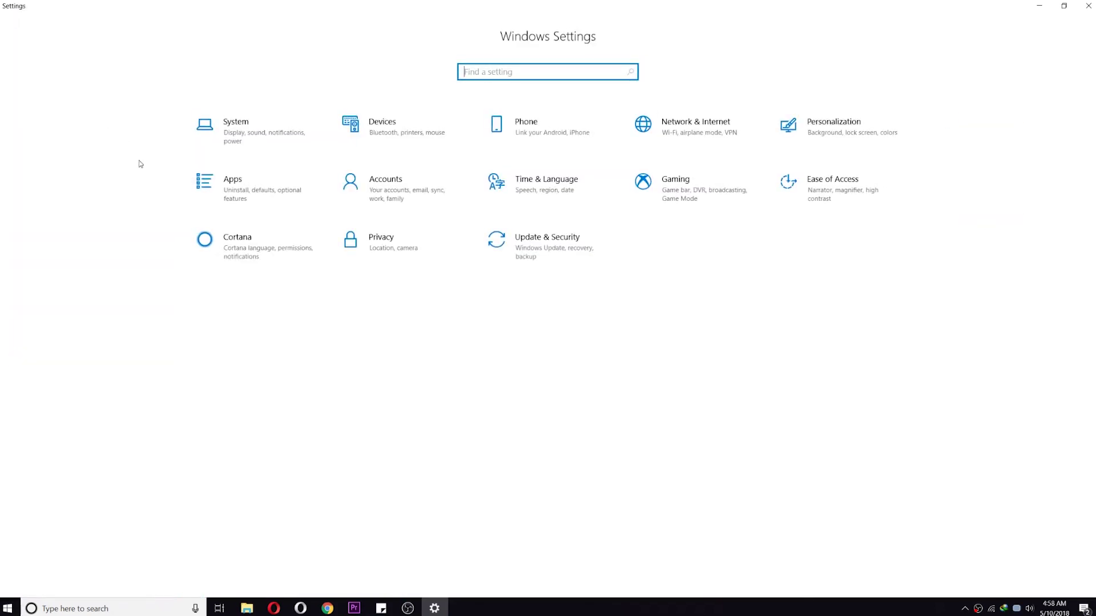
# Look through the installed programs in Apps & features and the Startup apps list in the Apps settings.
pyautogui.click(240, 200)
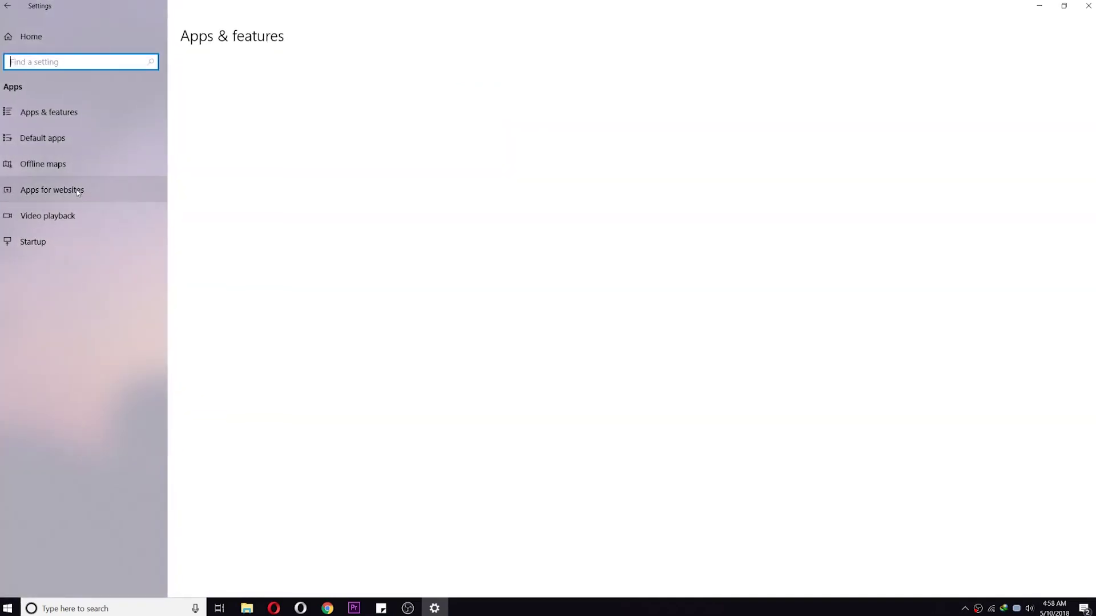
pyautogui.scroll(-10, 265, 312)
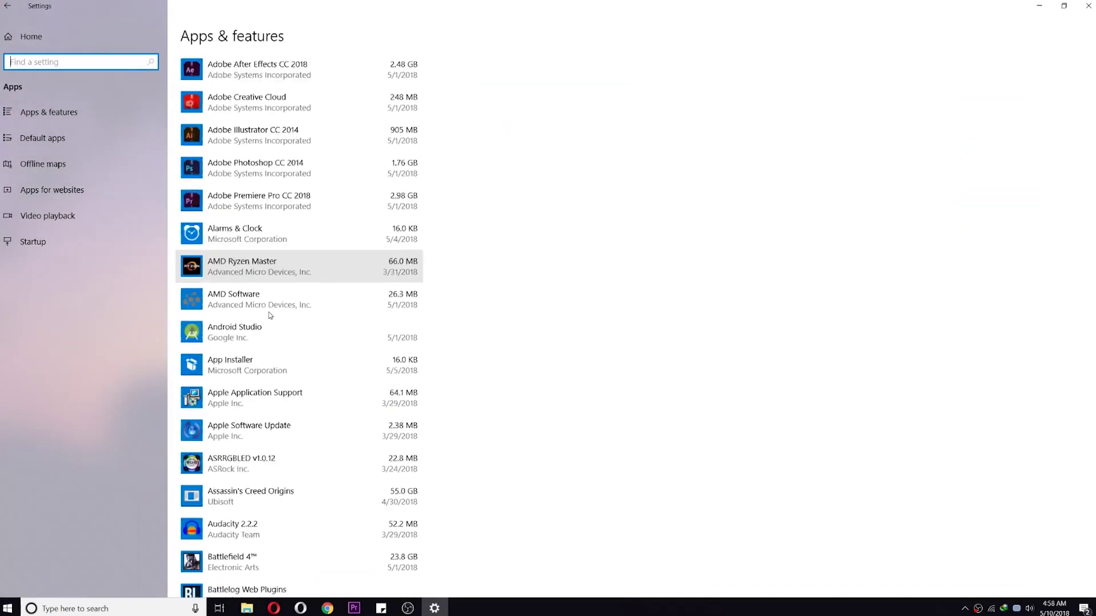
pyautogui.scroll(8, 262, 313)
pyautogui.click(59, 248)
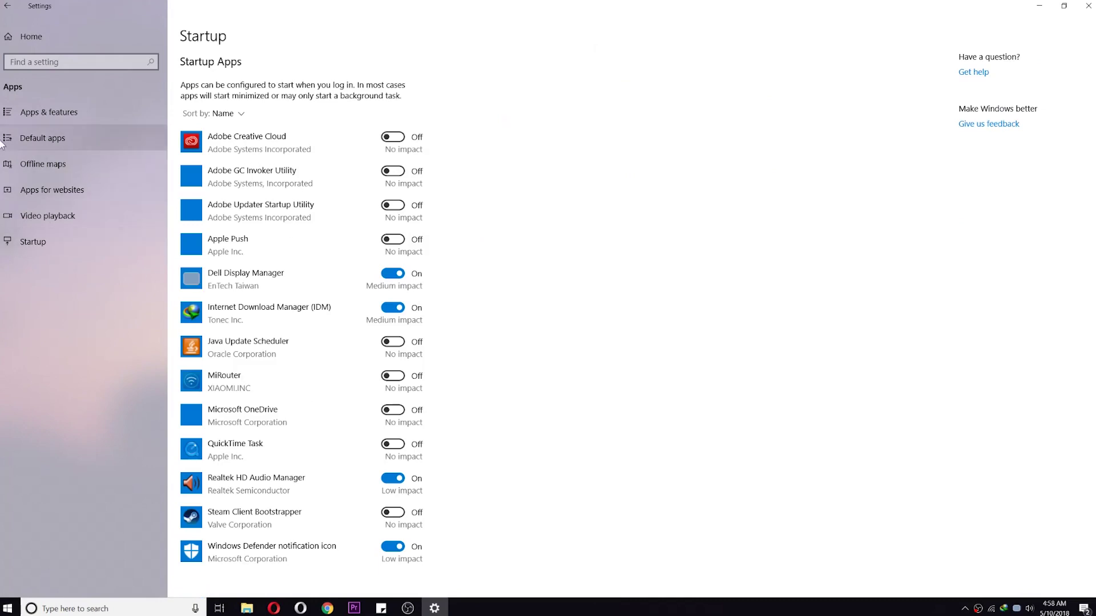
pyautogui.click(7, 8)
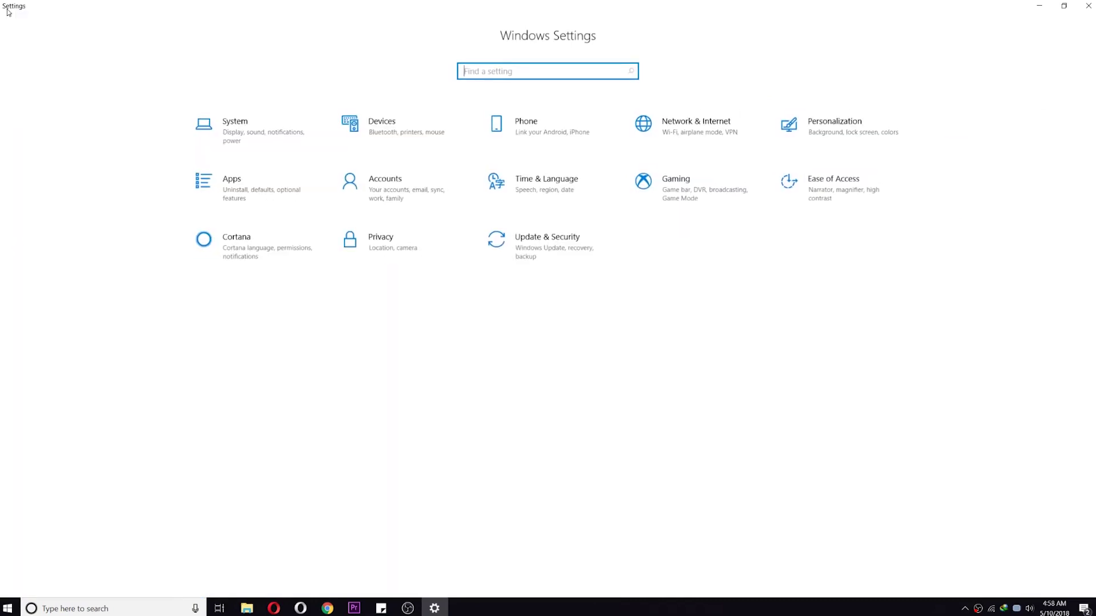
# Review the Bluetooth & other devices settings and the Shared experiences page of the System settings.
pyautogui.click(450, 132)
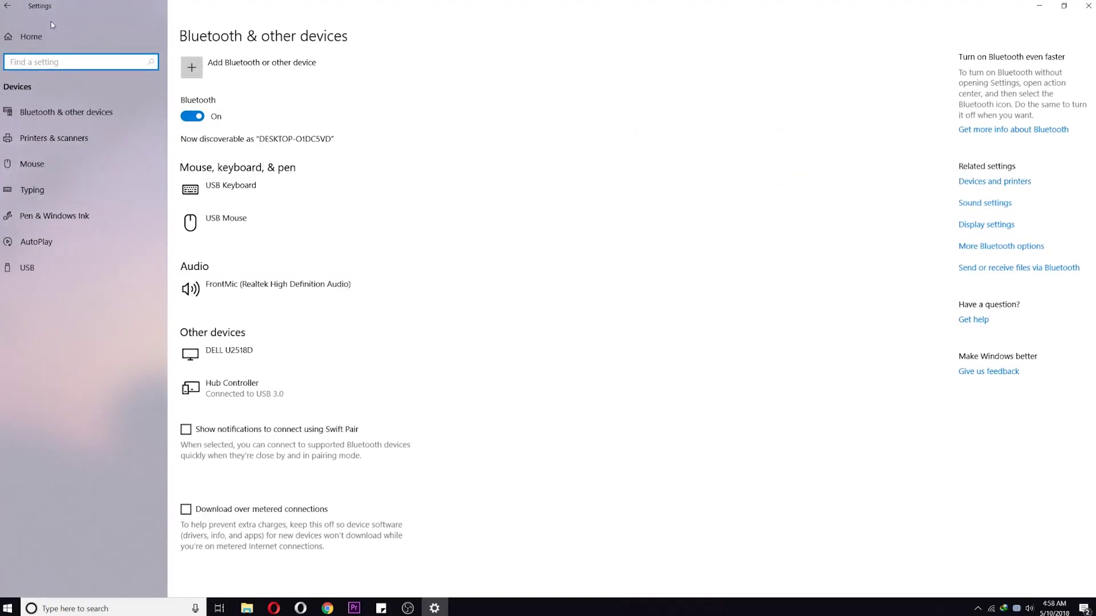
pyautogui.click(8, 7)
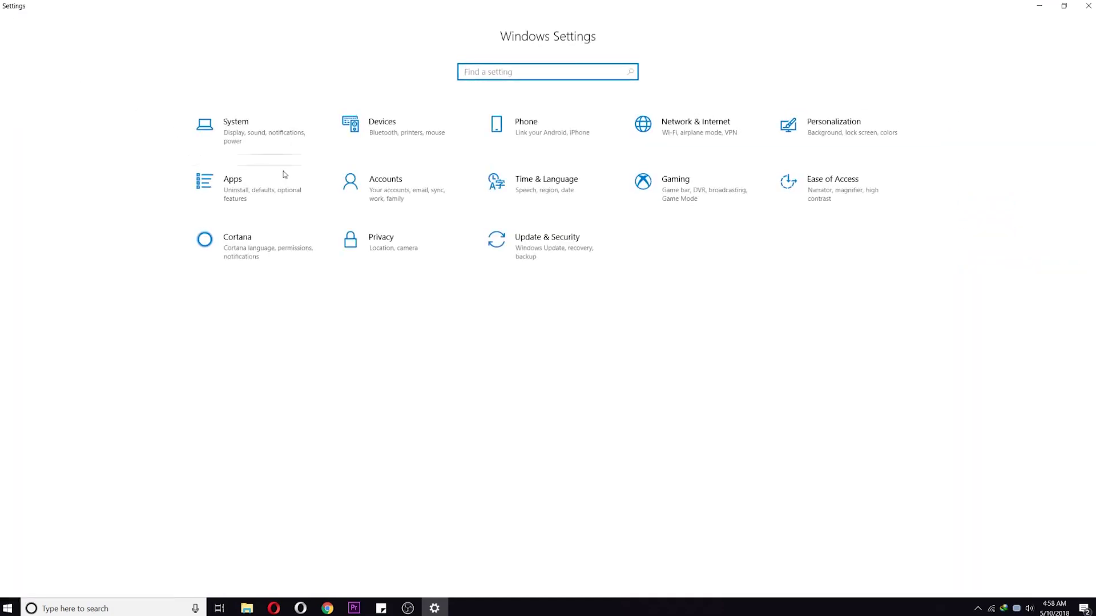
pyautogui.click(263, 134)
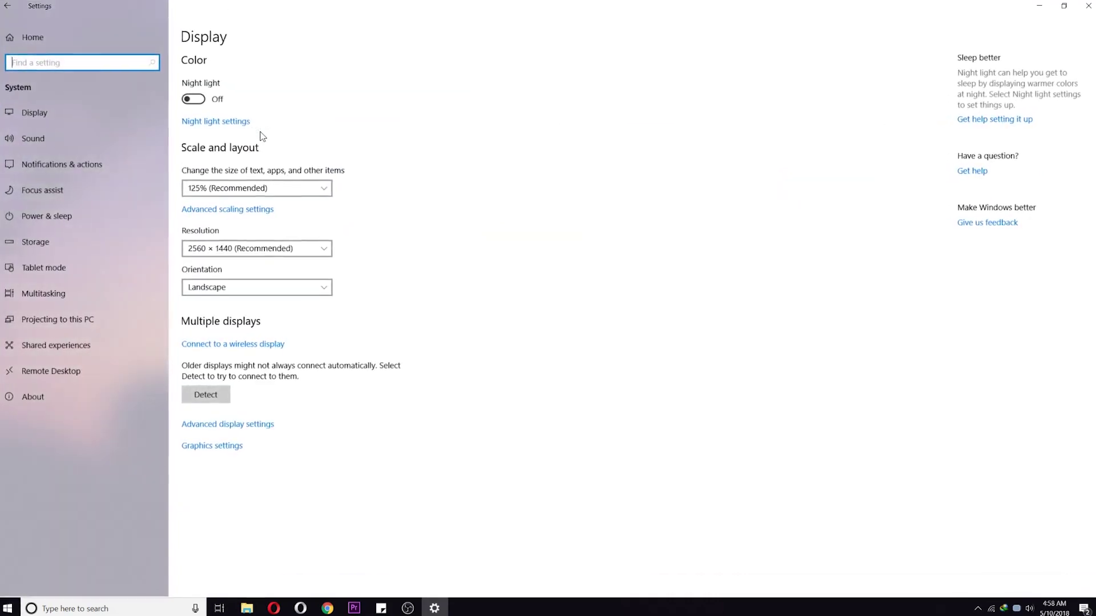
pyautogui.click(84, 344)
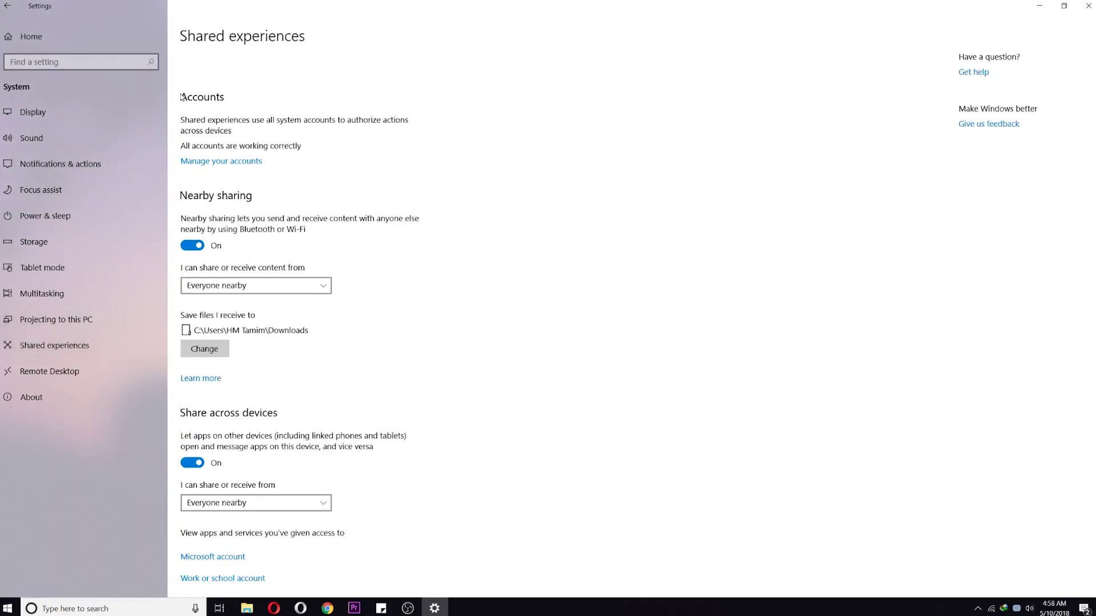
pyautogui.scroll(-1, 297, 328)
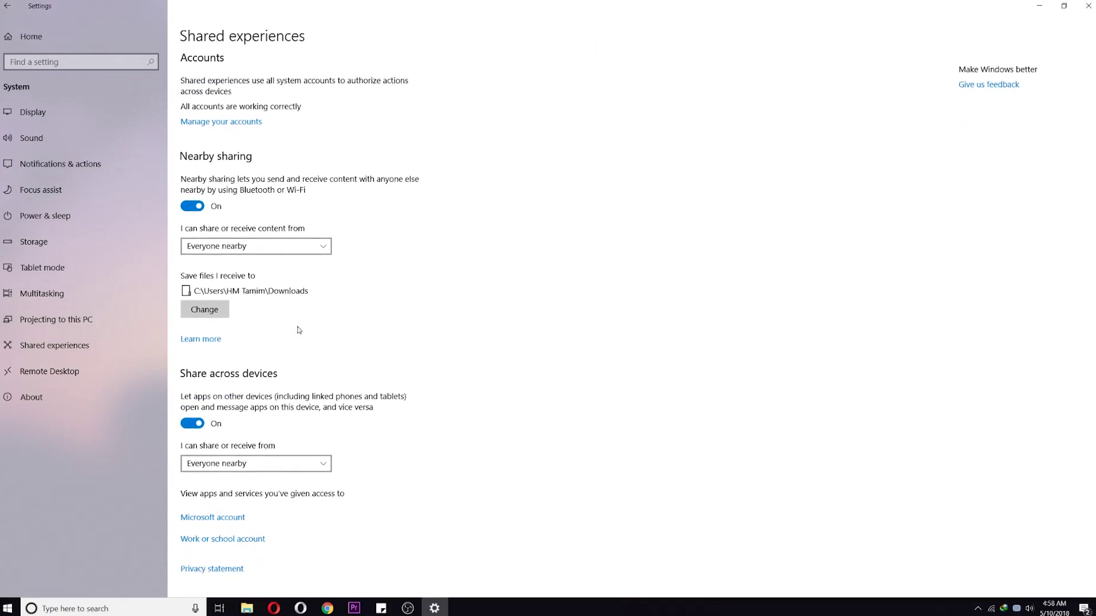
pyautogui.scroll(1, 298, 330)
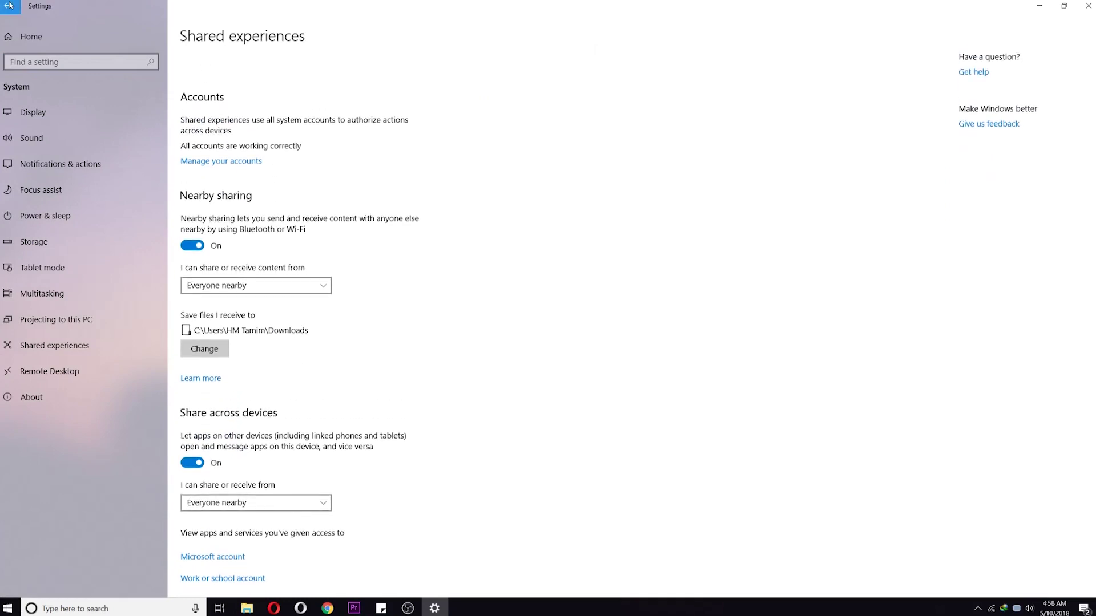
pyautogui.click(10, 5)
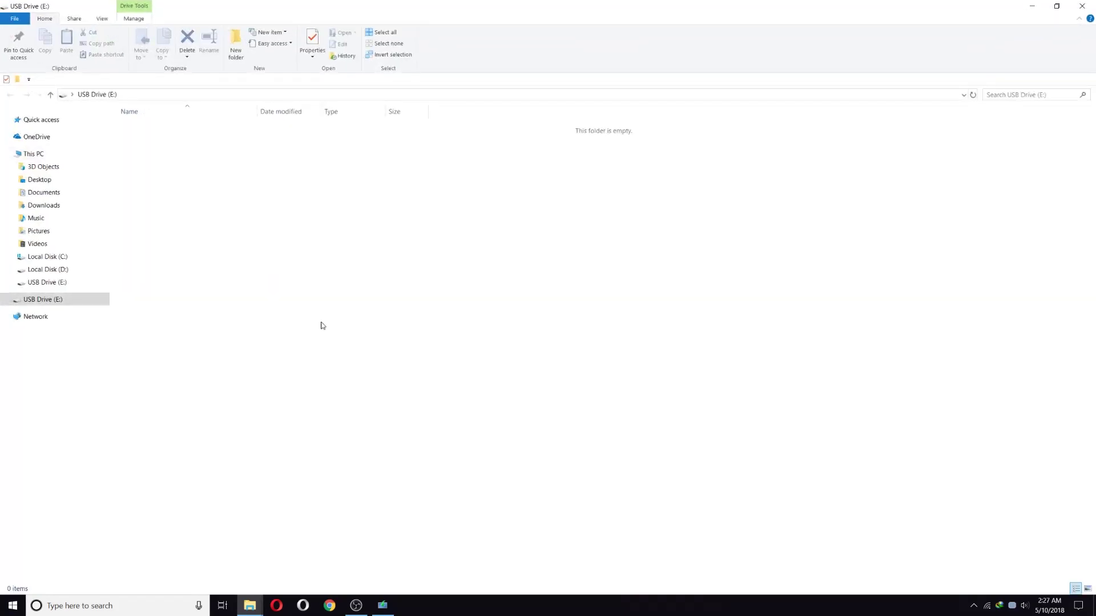
# Close the USB Drive (E:) window, search Google in Chrome for windows 10 media creation tool and open the Microsoft result.
pyautogui.click(1082, 6)
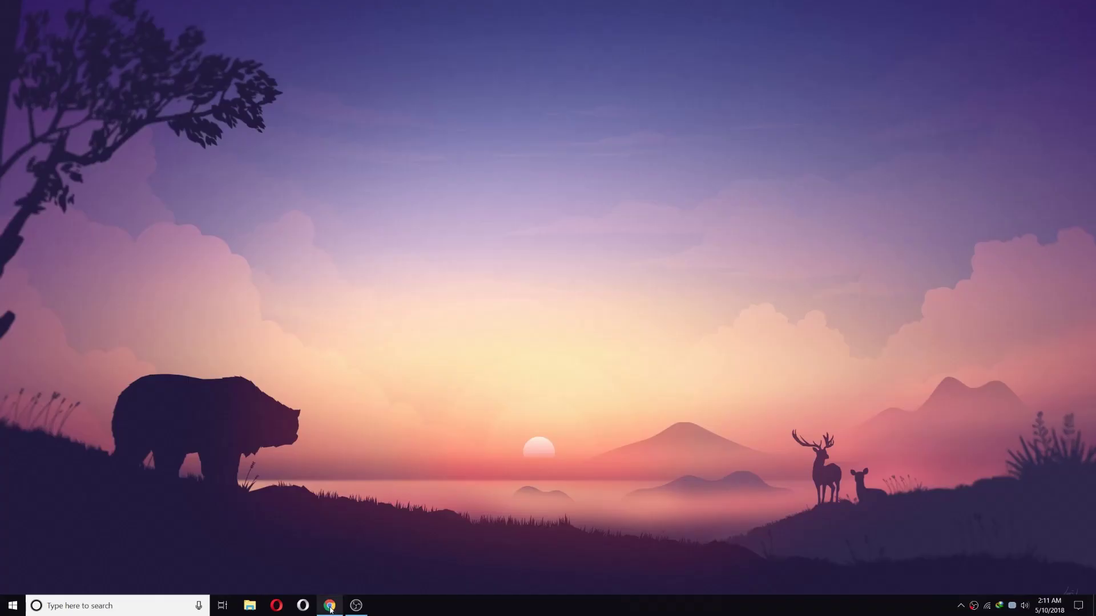
pyautogui.click(329, 605)
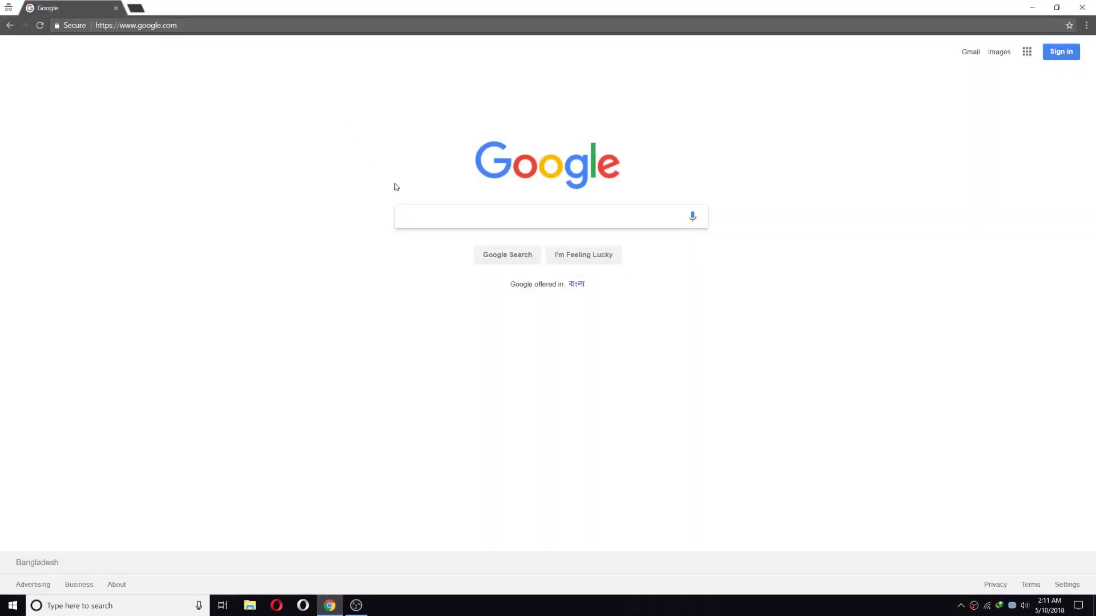
pyautogui.write('window')
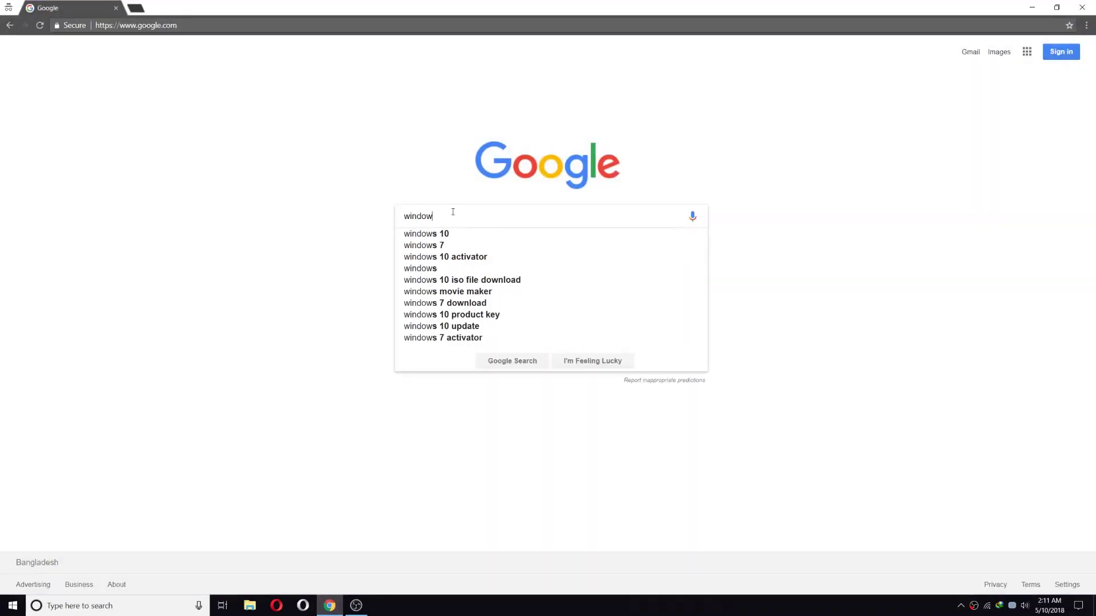
pyautogui.write('s 10 med')
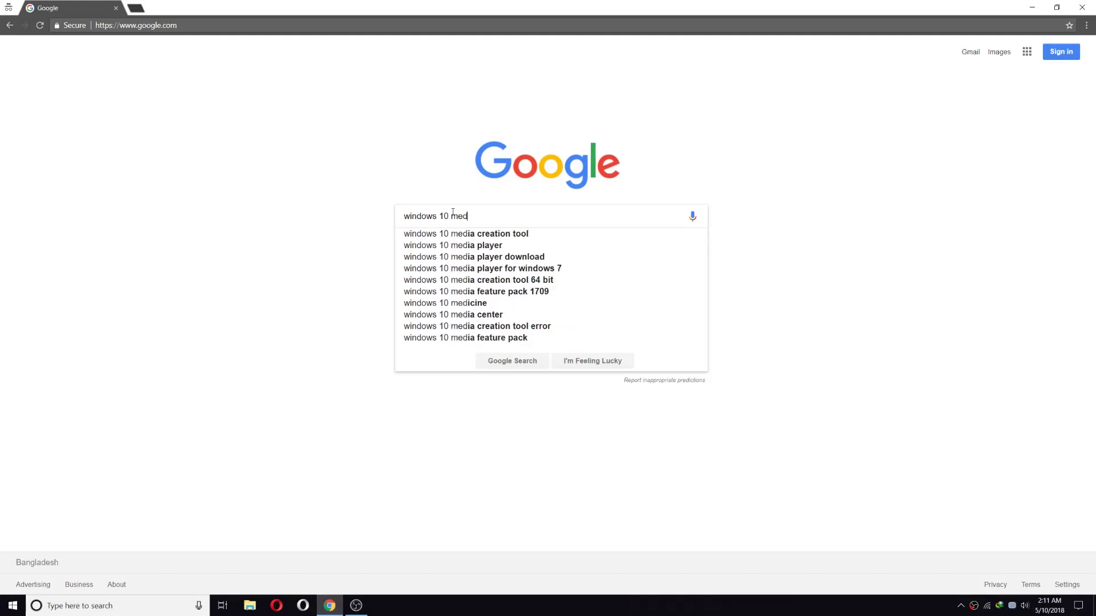
pyautogui.press('Down')
pyautogui.press('Return')
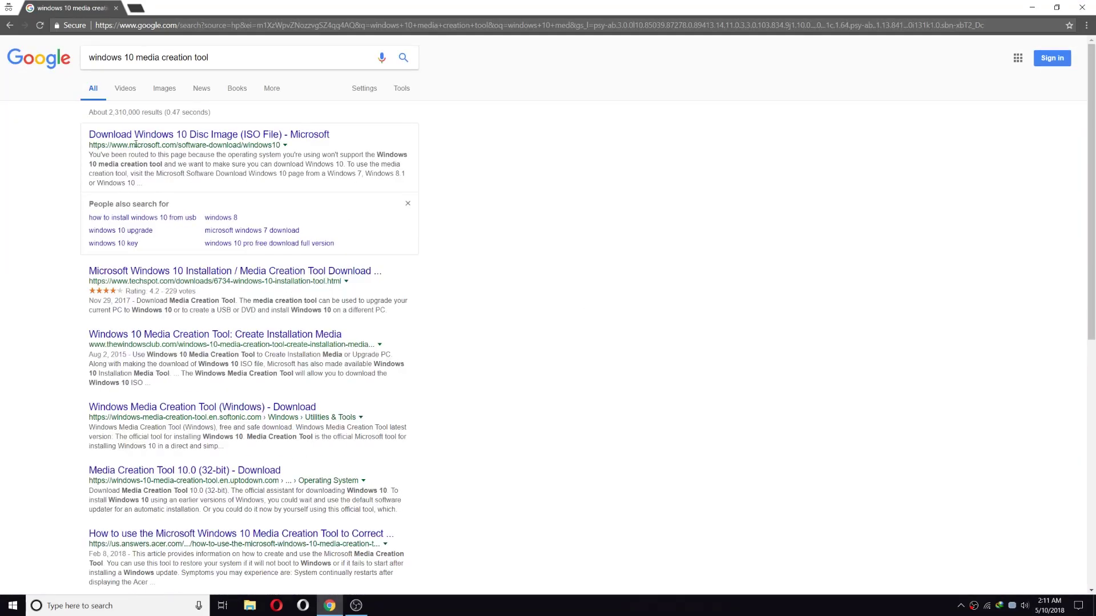
pyautogui.click(158, 139)
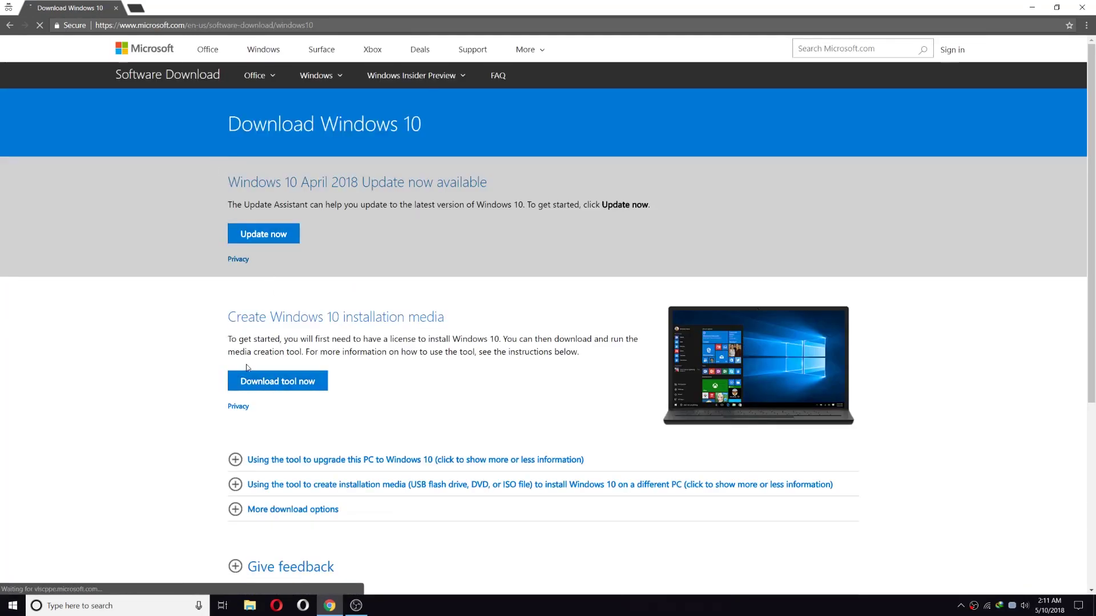
# Download the Windows 10 media creation tool from the Microsoft page and run it, allowing it through the SmartScreen prompt.
pyautogui.moveTo(228, 359); pyautogui.dragTo(364, 358)
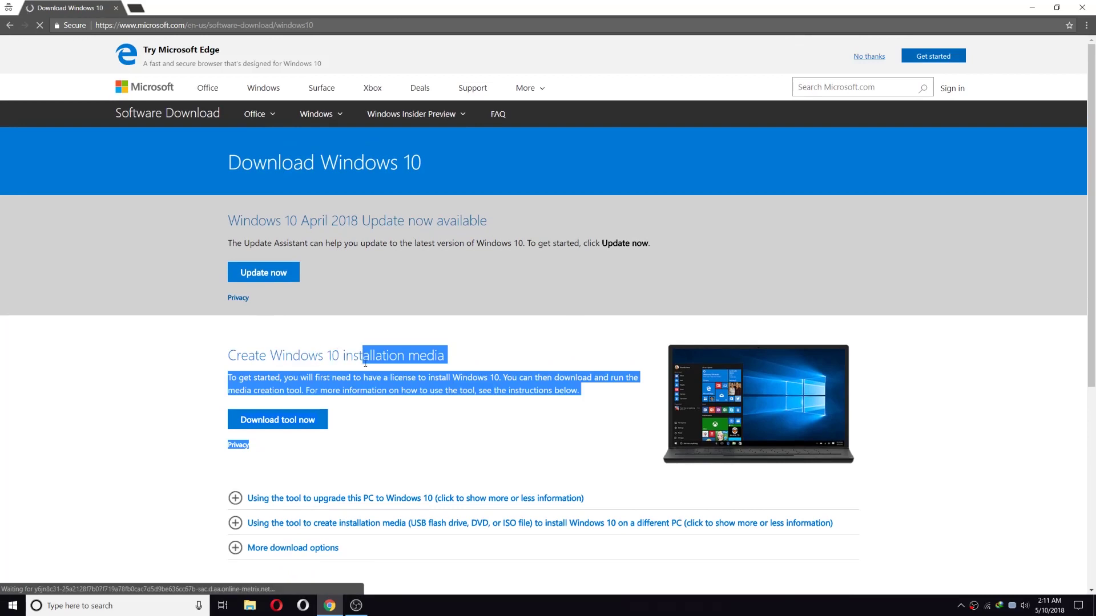
pyautogui.click(408, 404)
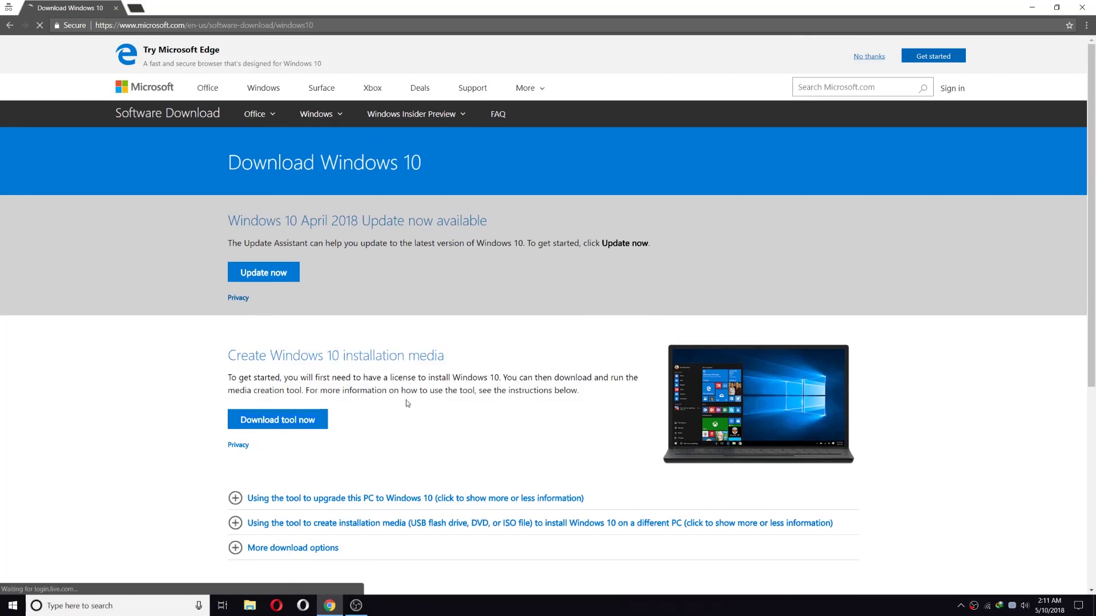
pyautogui.click(276, 423)
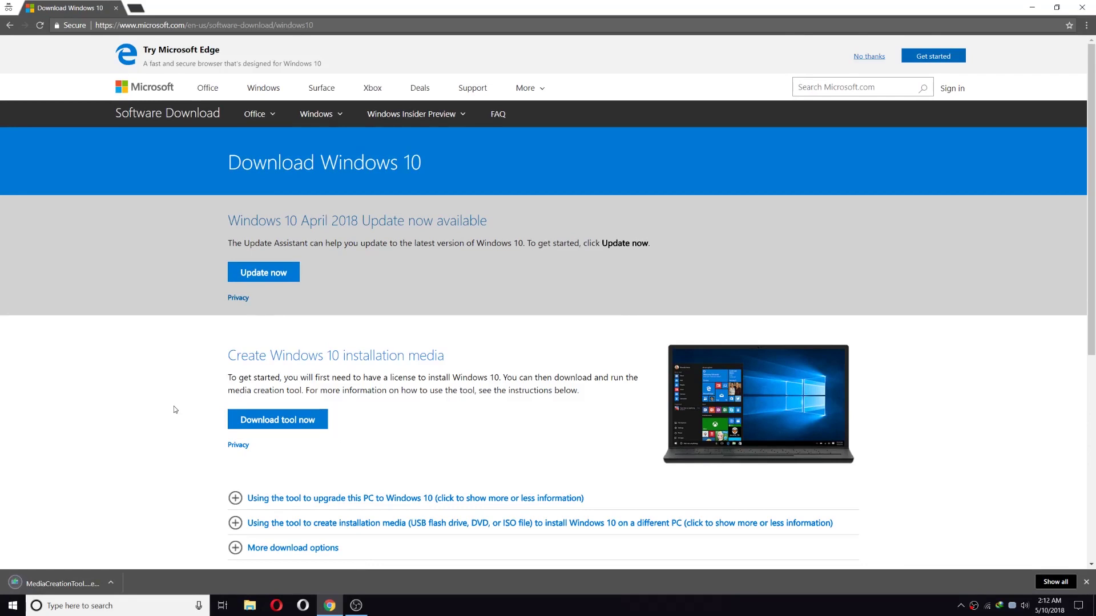
pyautogui.click(57, 584)
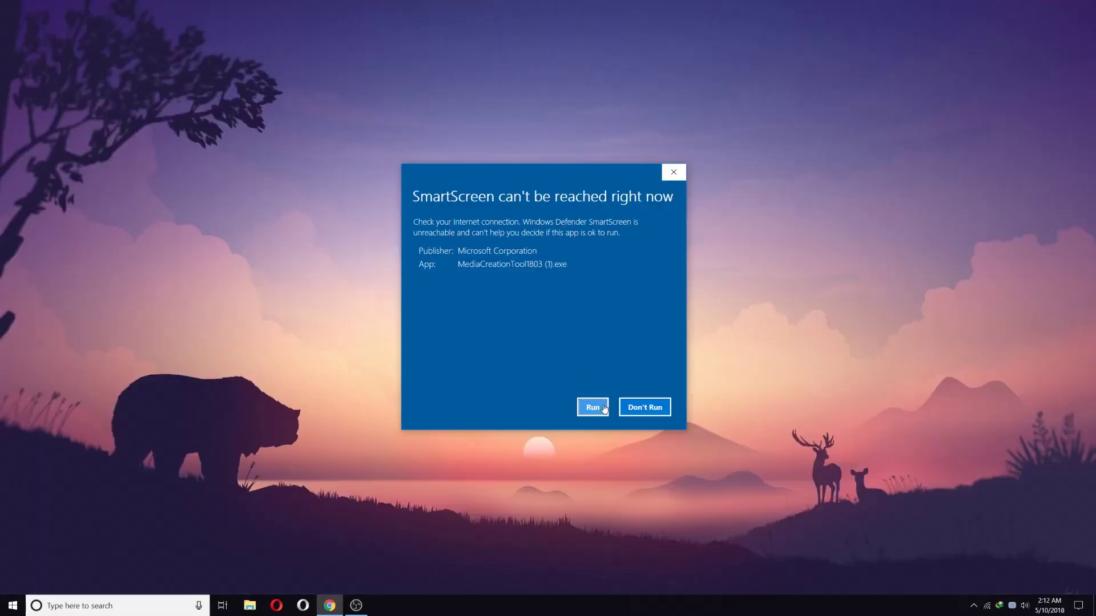
pyautogui.click(593, 407)
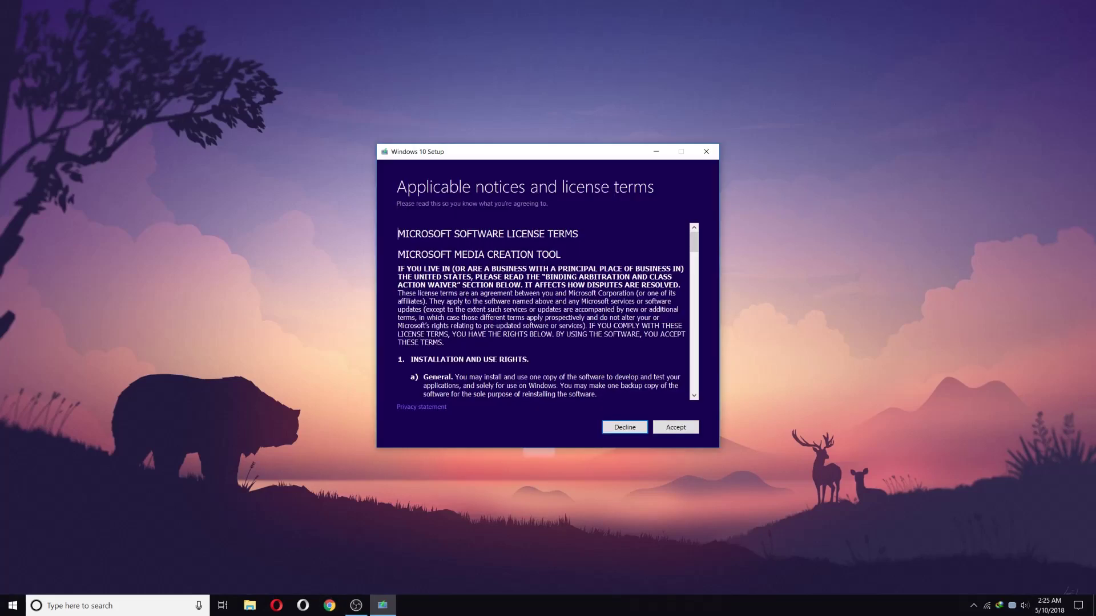
# Accept the license terms and choose to create installation media (USB flash drive, DVD, or ISO file) for another PC.
pyautogui.click(677, 429)
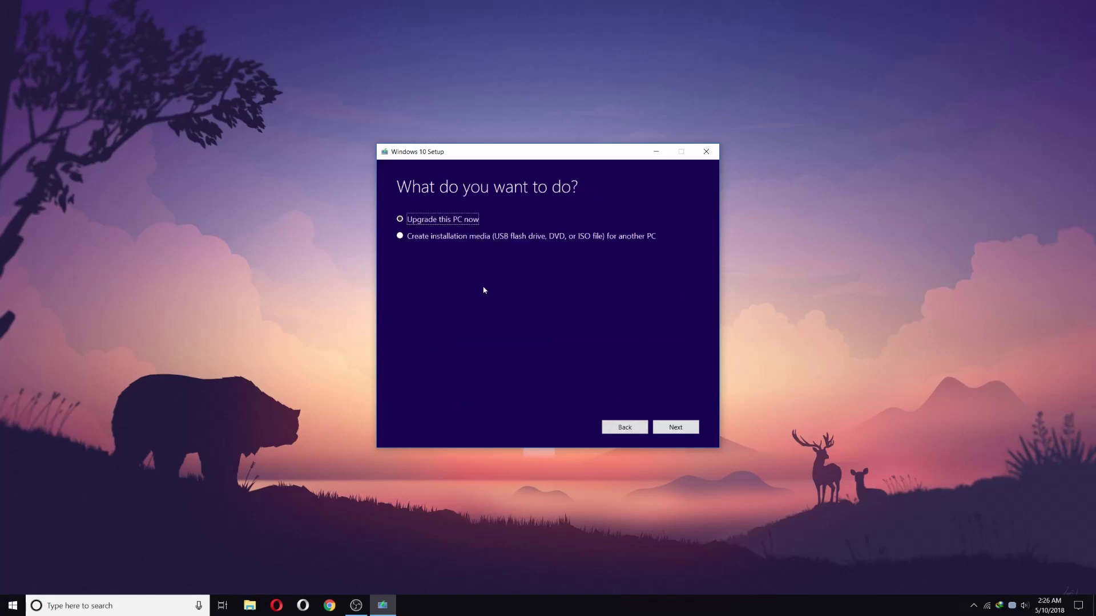
pyautogui.click(505, 239)
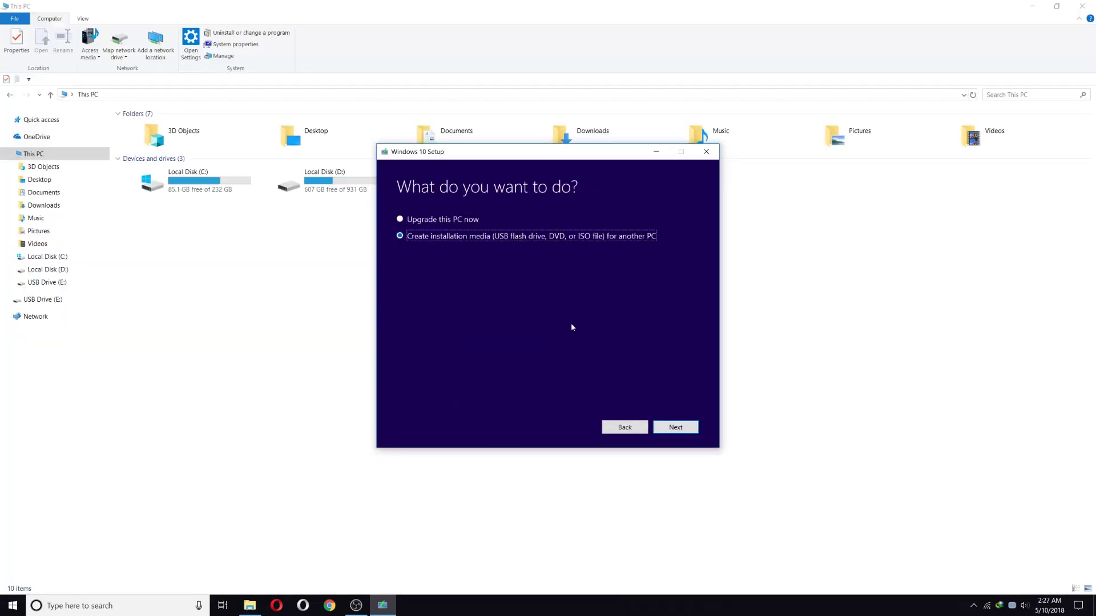
pyautogui.click(671, 429)
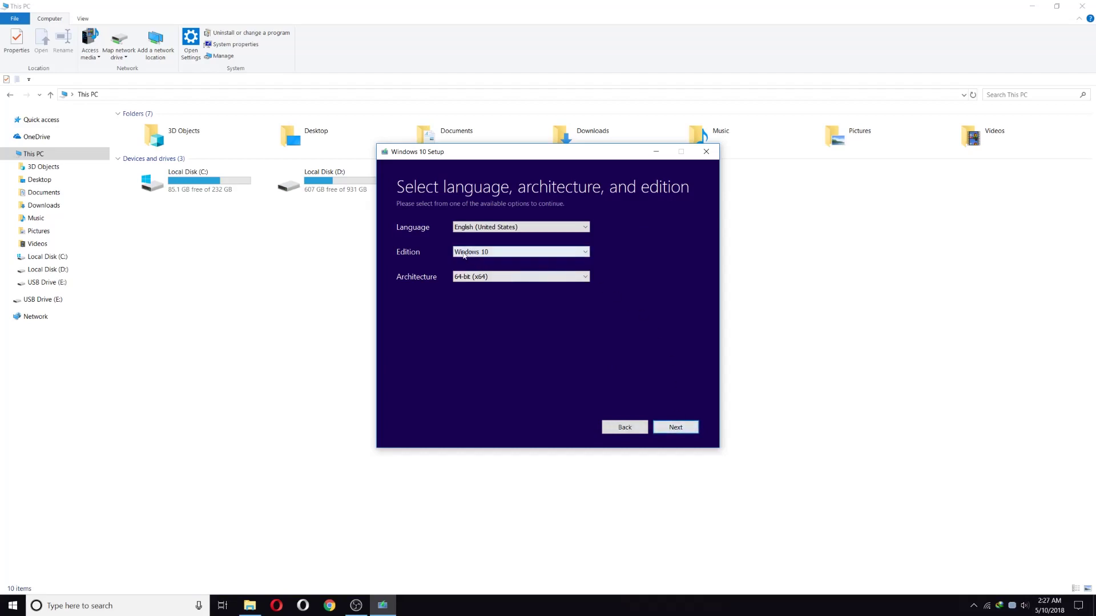
# Confirm English (United States), Windows 10 and 64-bit (x64) as the installation media's language, edition and architecture.
pyautogui.click(463, 230)
pyautogui.click(465, 236)
pyautogui.click(488, 278)
pyautogui.click(479, 280)
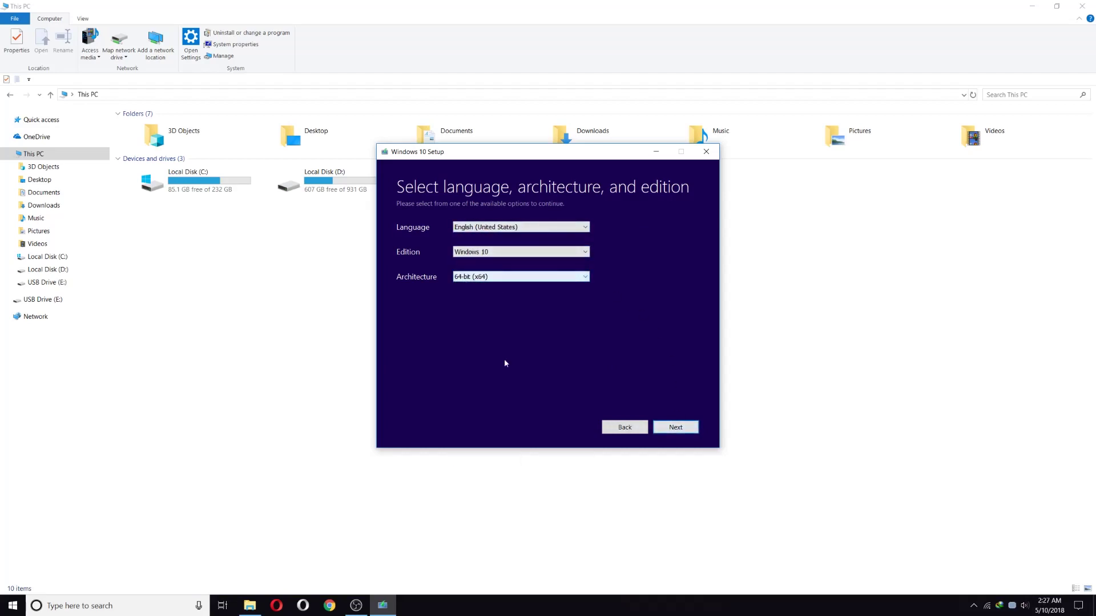
pyautogui.click(676, 428)
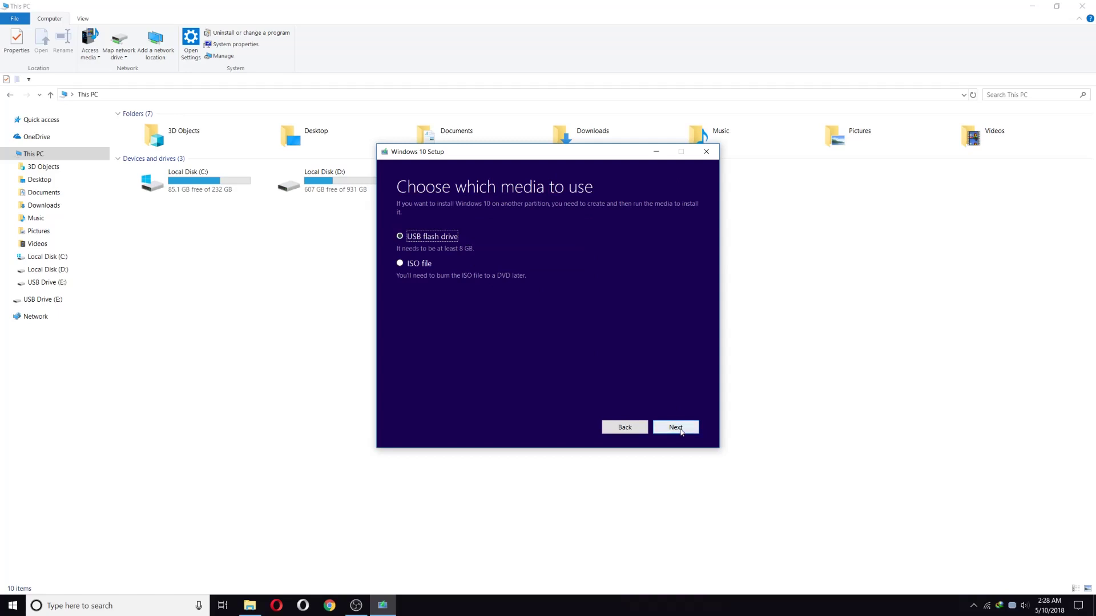
# Choose USB flash drive as the media, select removable drive E: and proceed with creating the installation media.
pyautogui.click(676, 427)
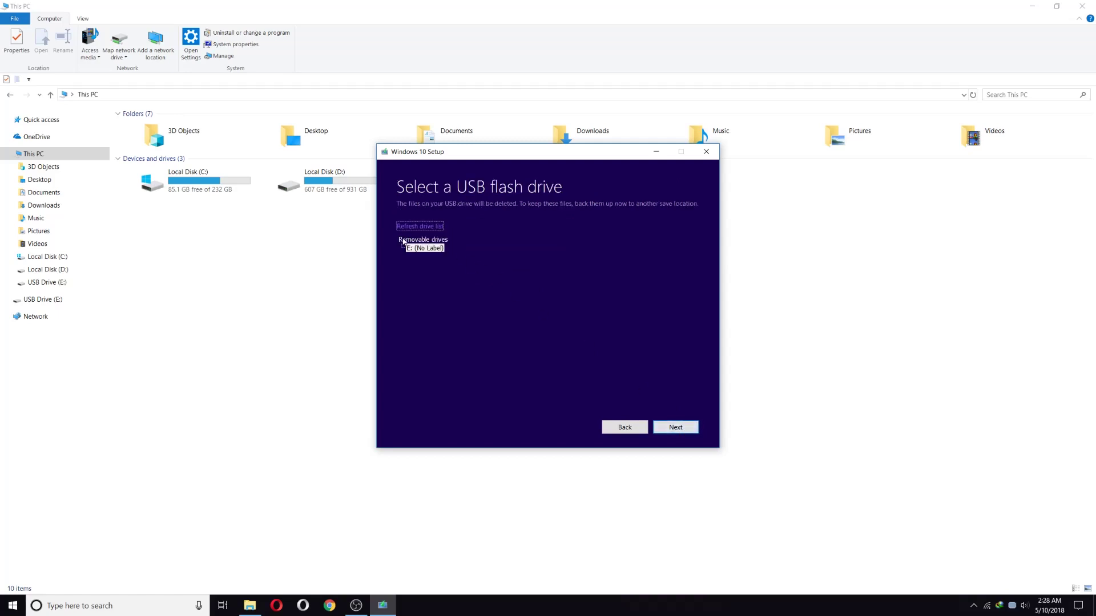
pyautogui.moveTo(424, 159); pyautogui.dragTo(446, 224)
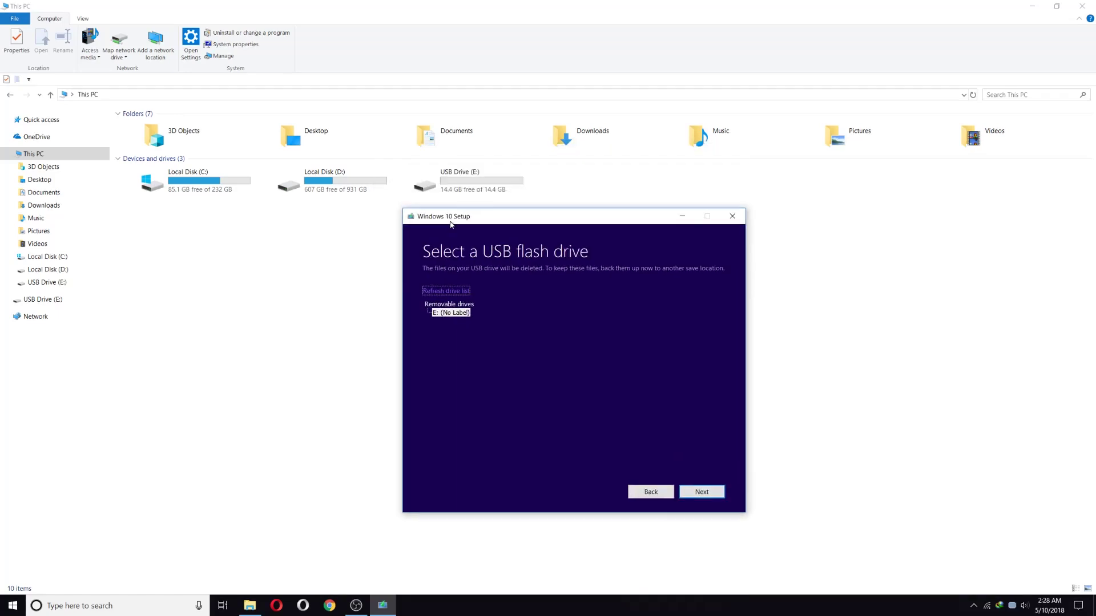
pyautogui.click(441, 312)
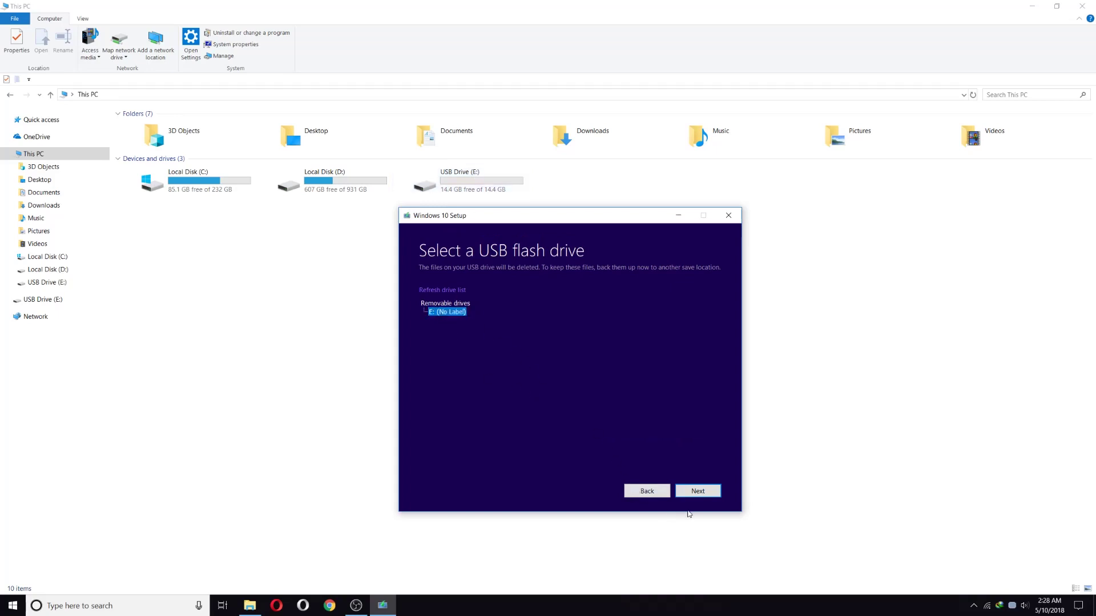
pyautogui.click(698, 492)
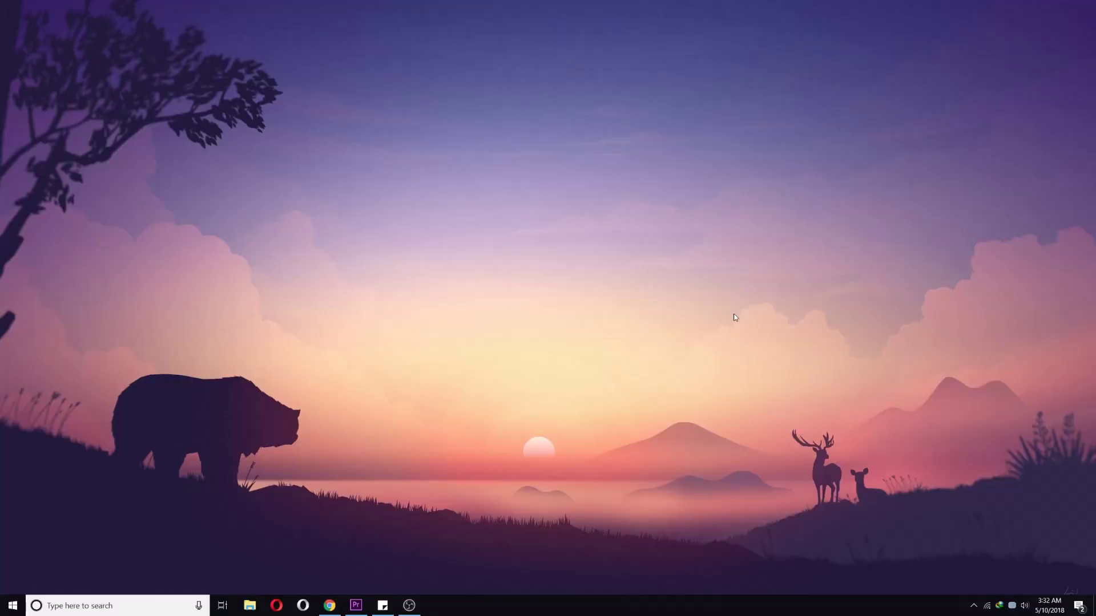
# Open the ESD-USB (E:) drive from This PC in File Explorer.
pyautogui.click(246, 611)
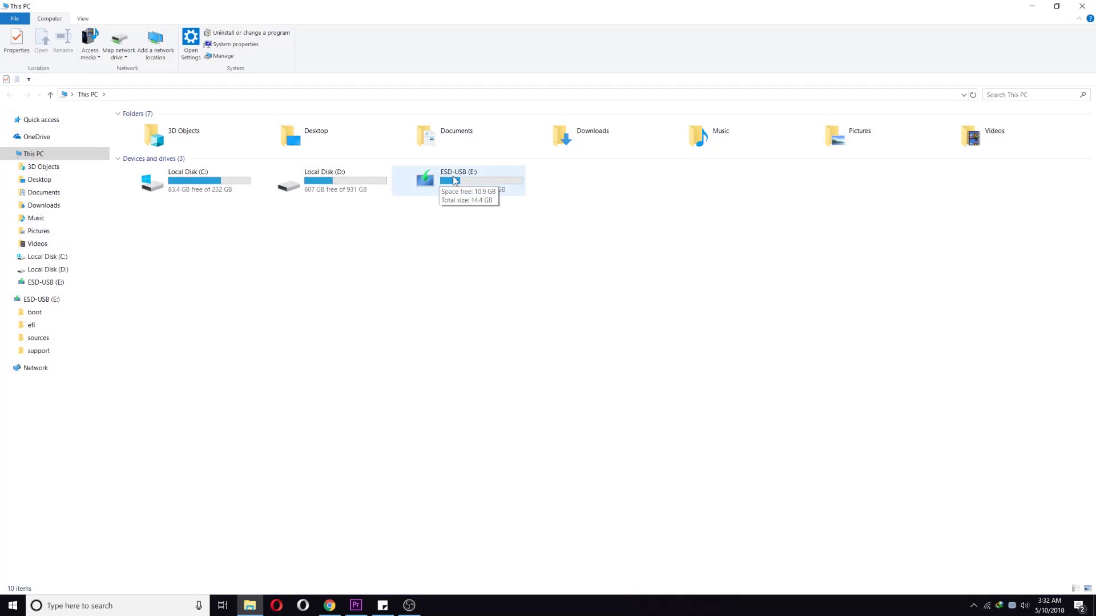
pyautogui.click(454, 180)
pyautogui.doubleClick(430, 183)
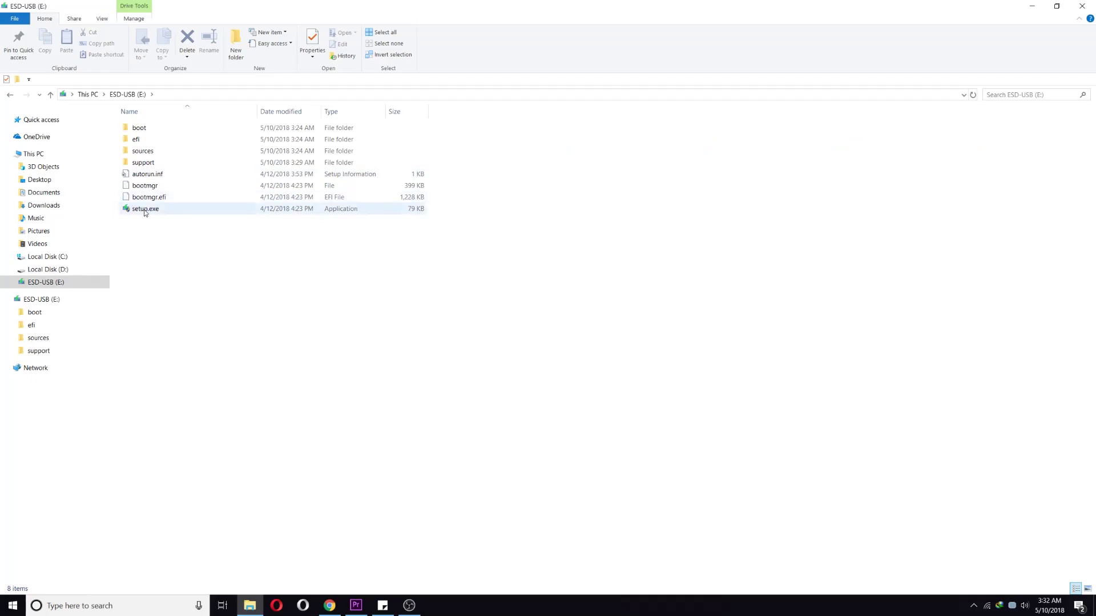
# Run setup.exe from the USB drive and minimize the File Explorer window to uncover the Windows setup screen.
pyautogui.click(145, 210)
pyautogui.rightClick(144, 210)
pyautogui.click(162, 217)
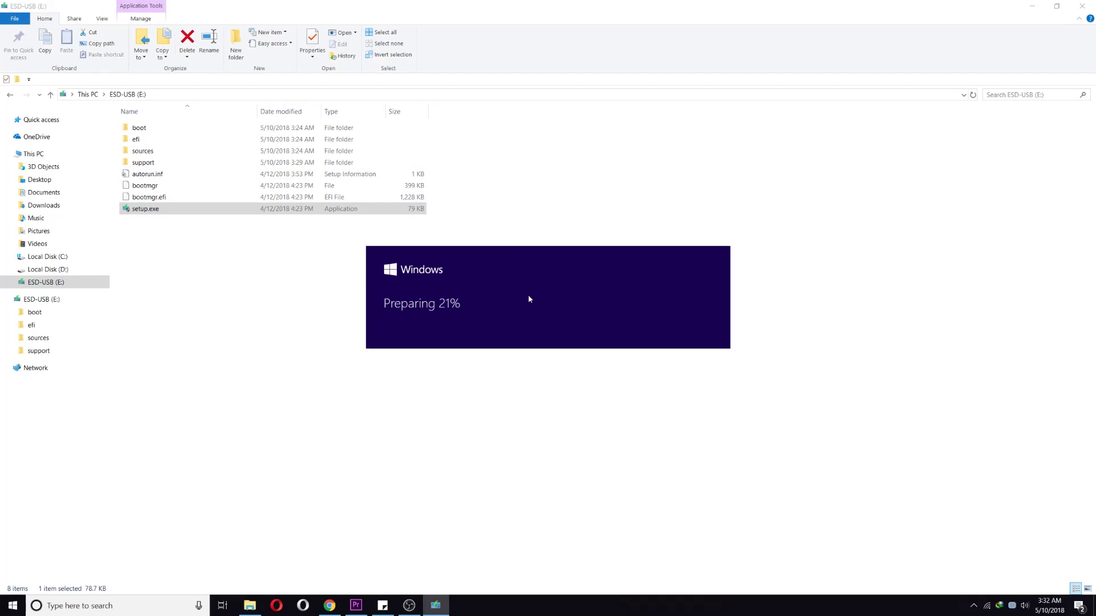
pyautogui.click(1056, 6)
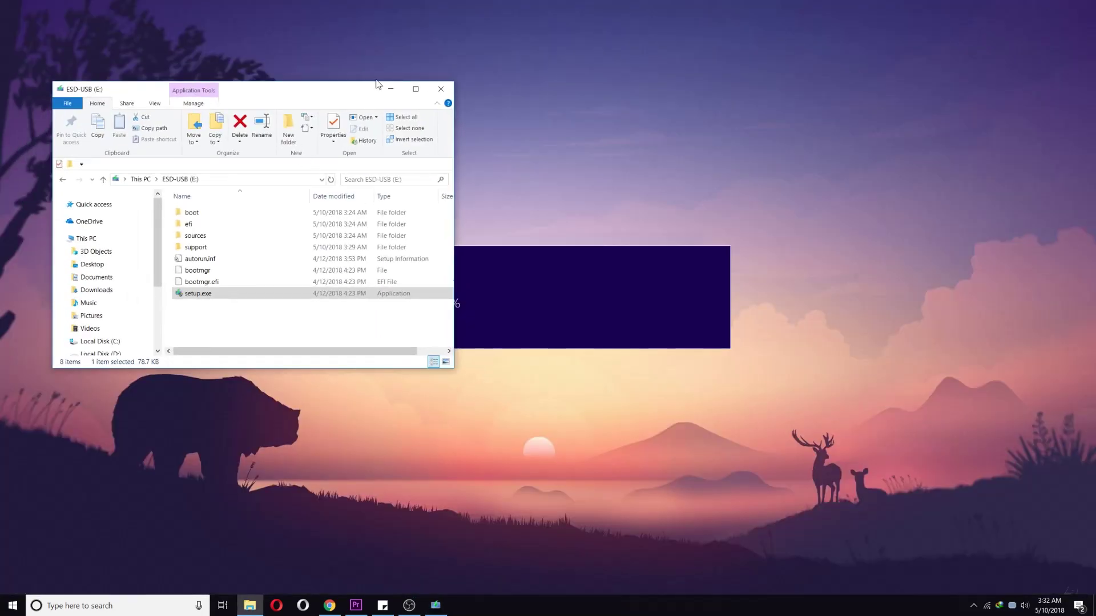
pyautogui.click(389, 91)
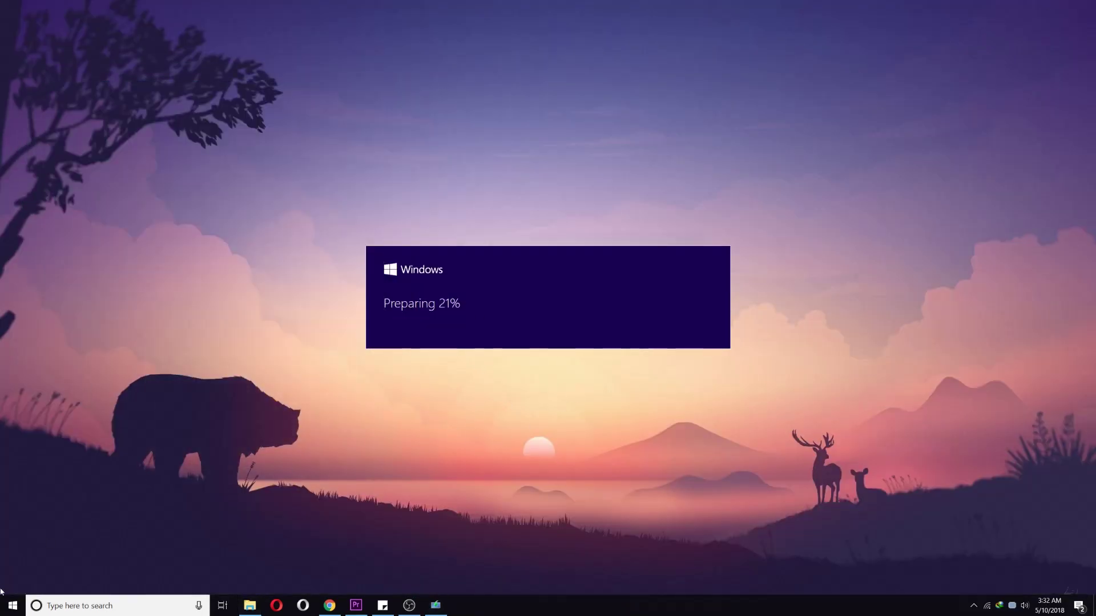